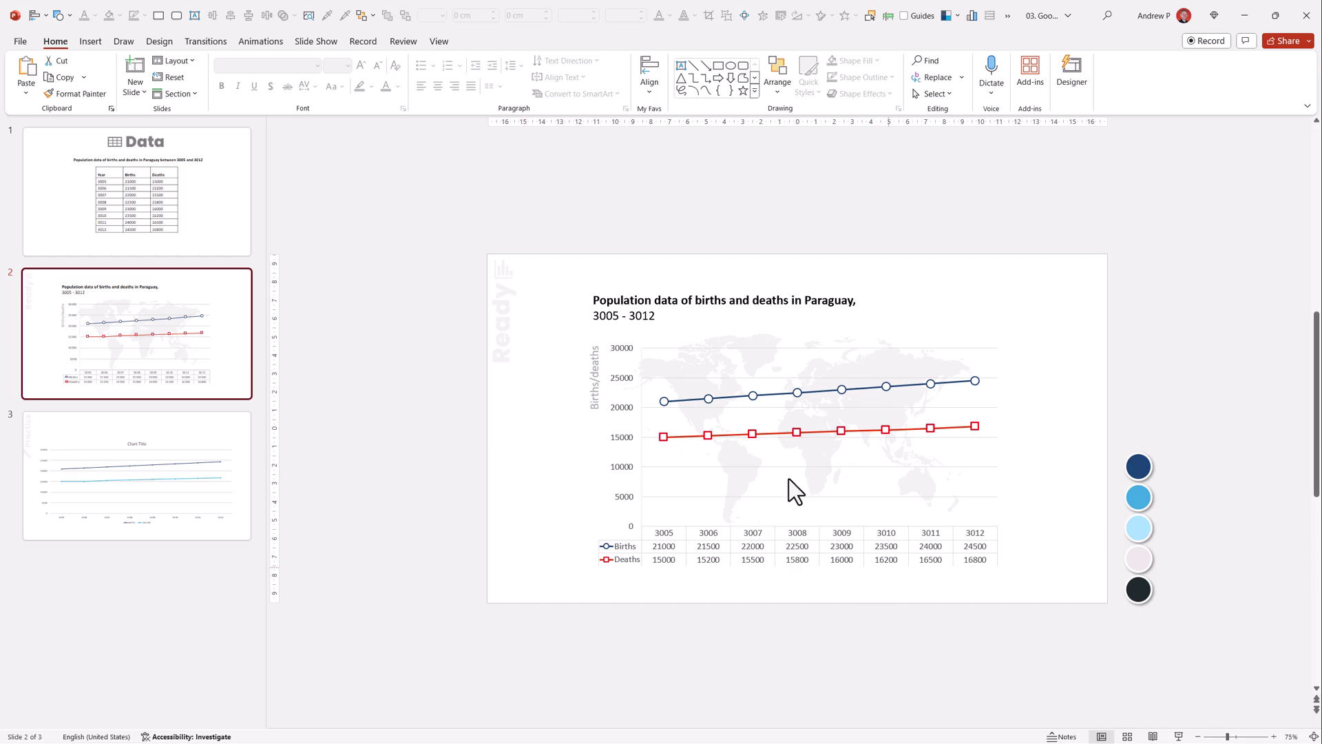
Go from the finished example to practice slide 3 with its plain Births/Deaths line chart.
scroll(788, 486, "up", 2)
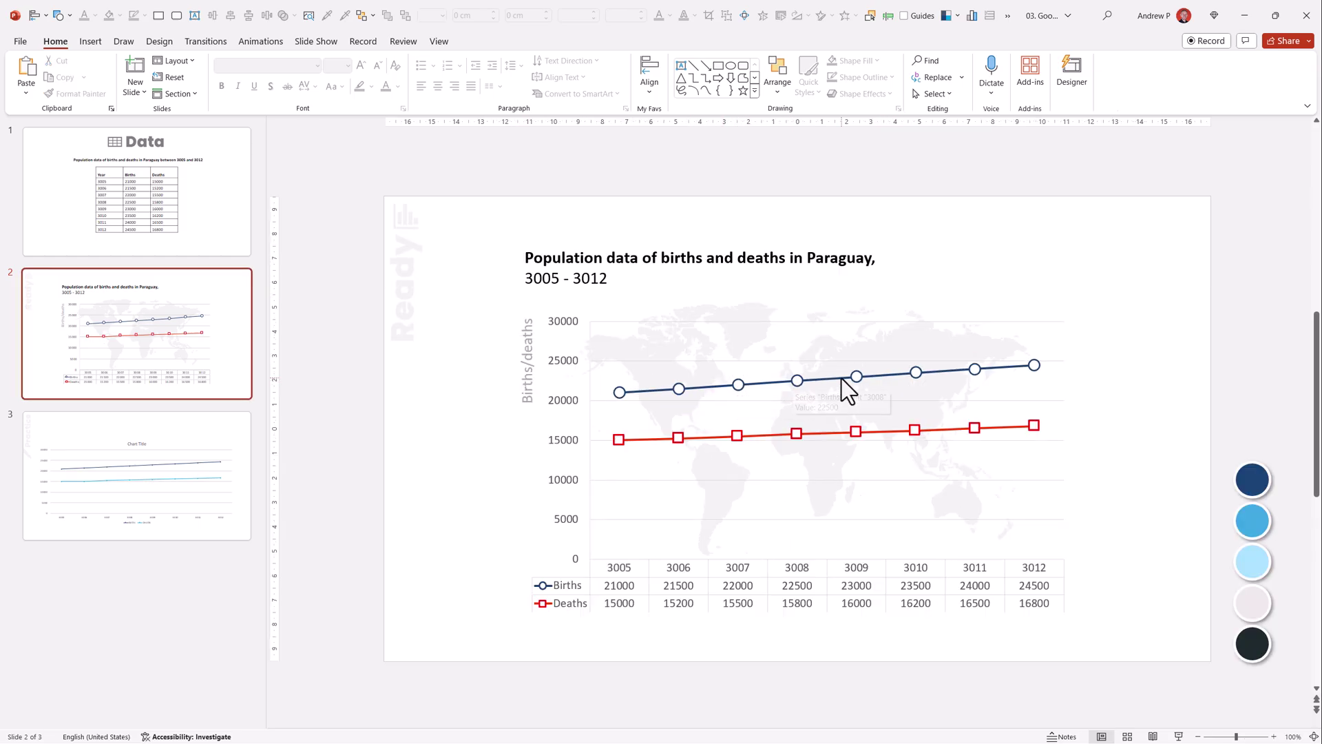
left_click(210, 489)
Make the first practice instruction bold.
scroll(605, 472, "down", 2)
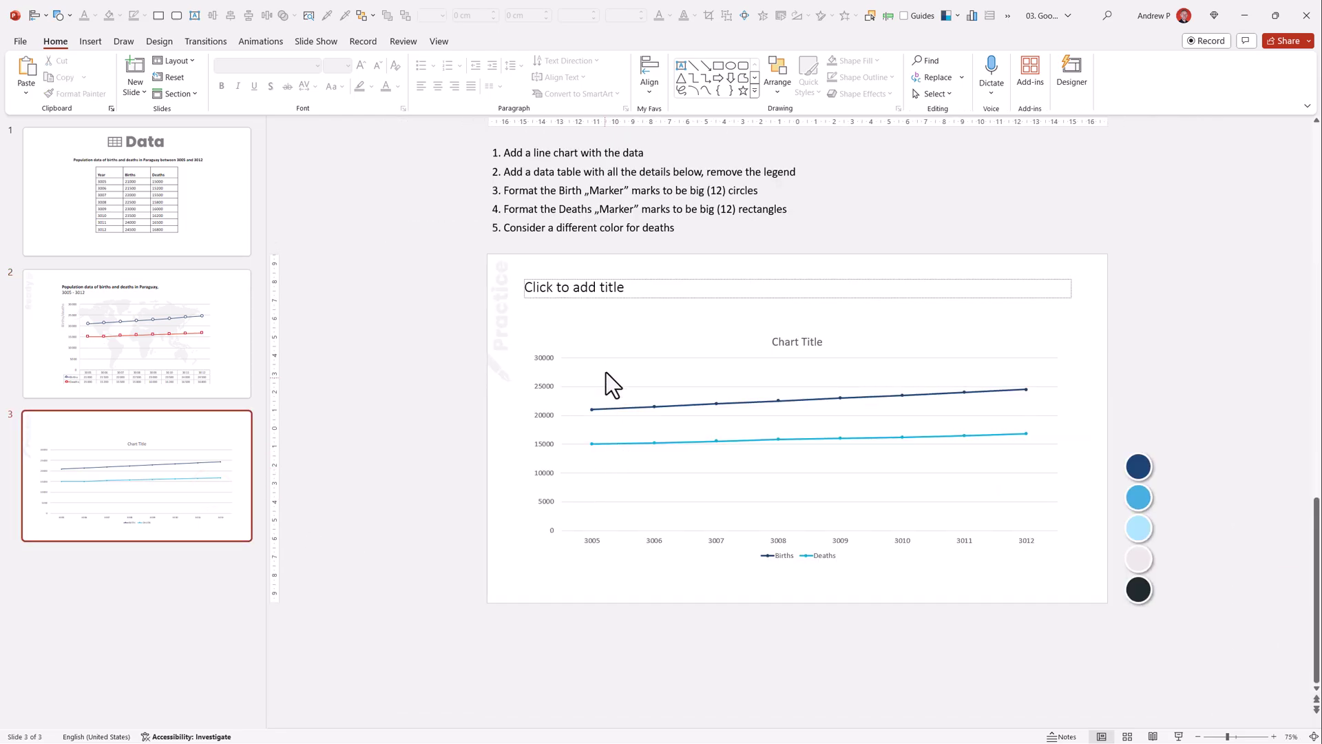
left_click(567, 153)
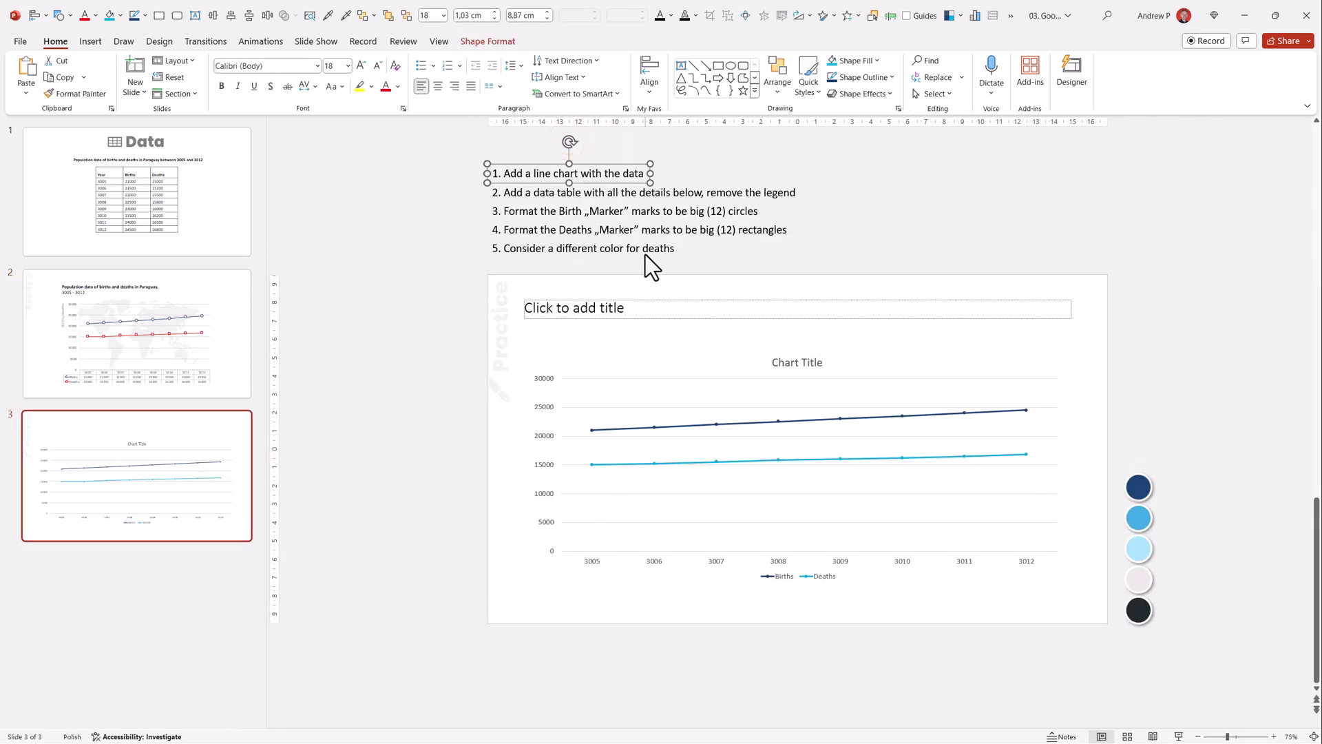
key("ctrl+b")
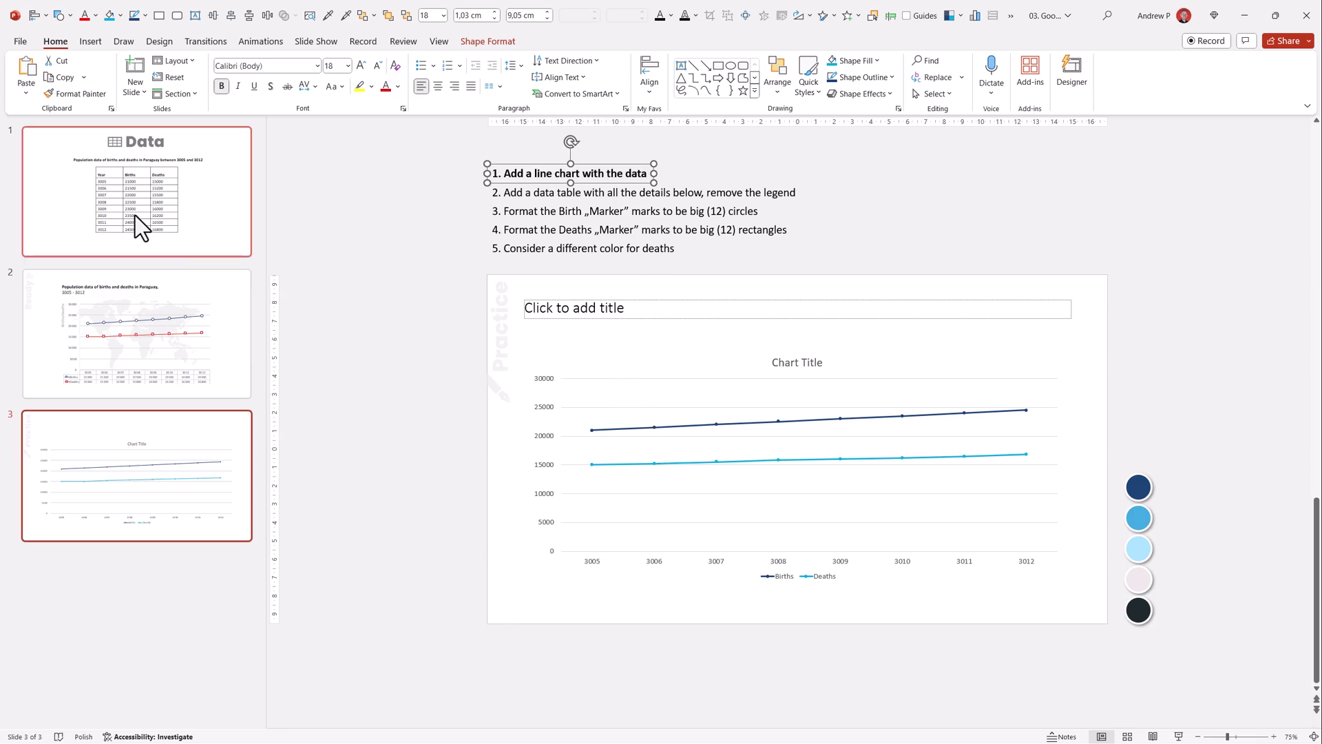
Select the Births/Deaths table cells on the Data slide, then delete slide 3's old chart.
left_click(133, 227)
left_click_drag(708, 380, 876, 524)
key("ctrl+c")
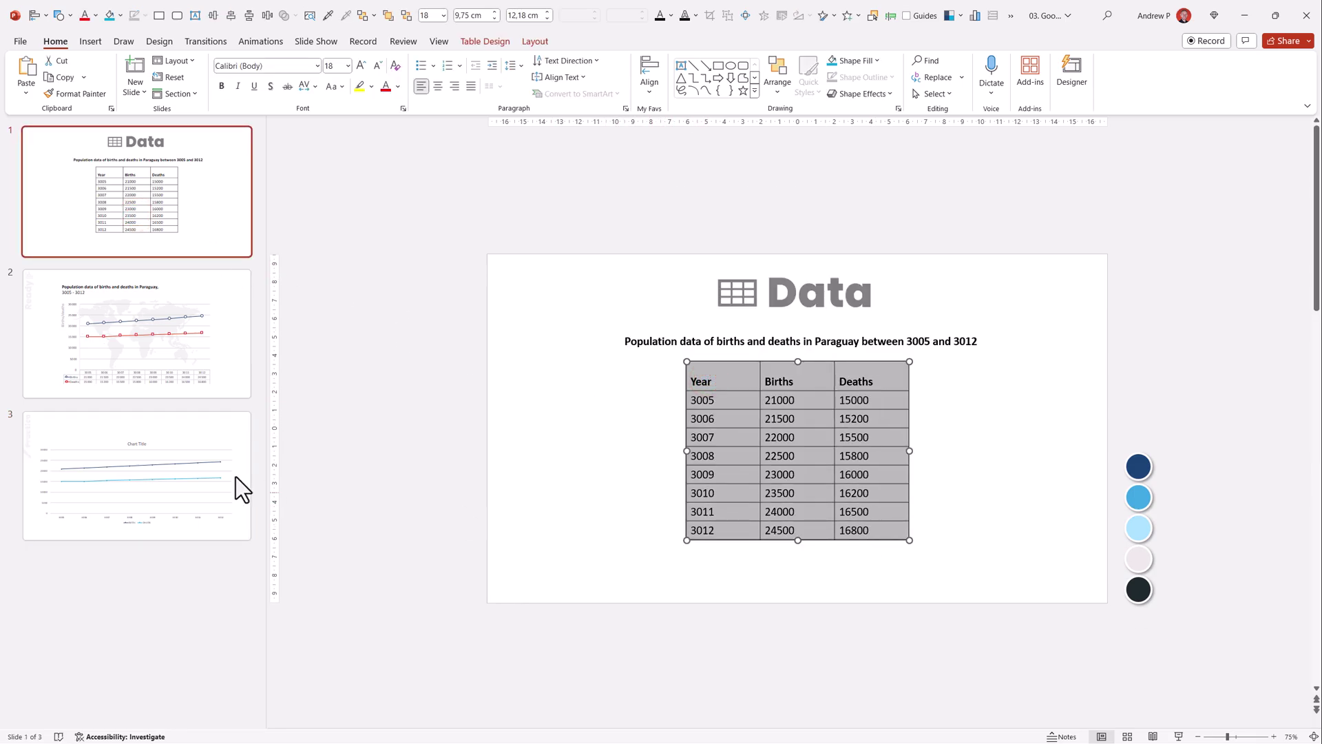
left_click(166, 471)
left_click(704, 345)
key("Delete")
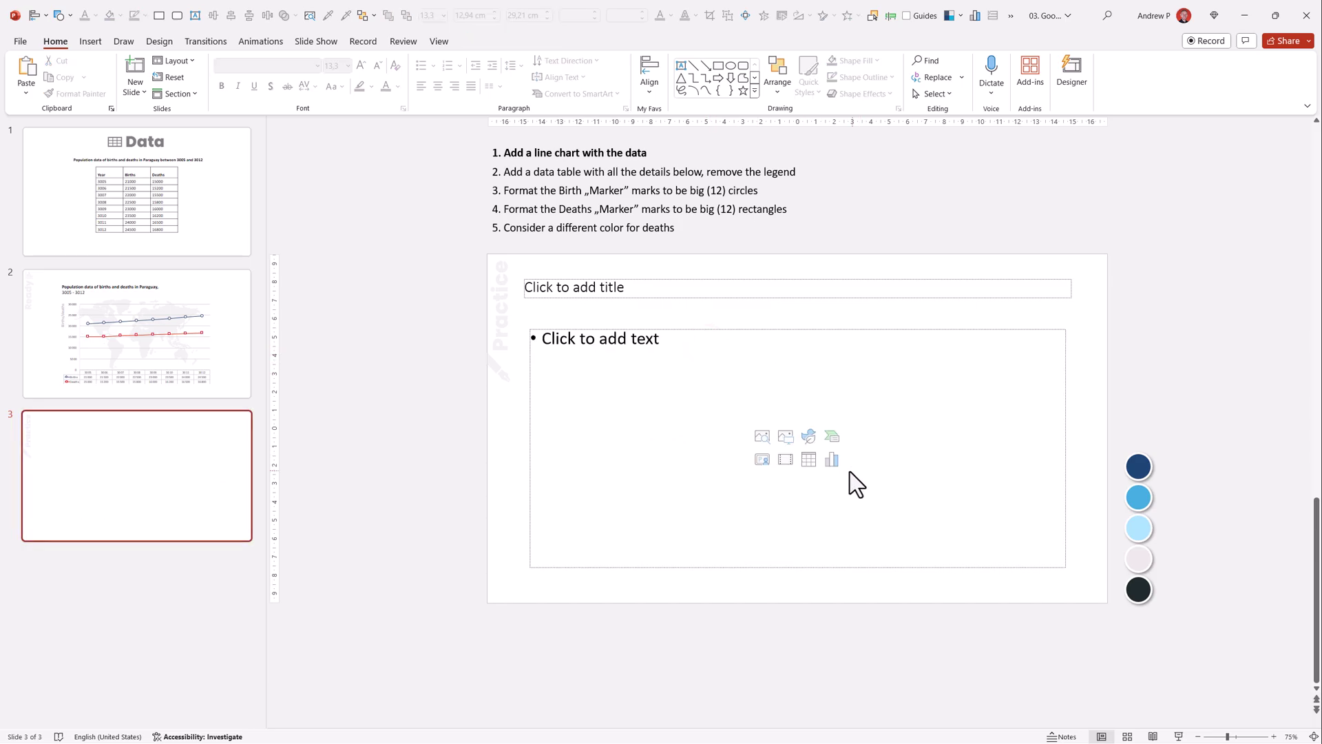
Insert a Line with Markers chart and paste the Year/Births/Deaths table at cell A1.
left_click(833, 462)
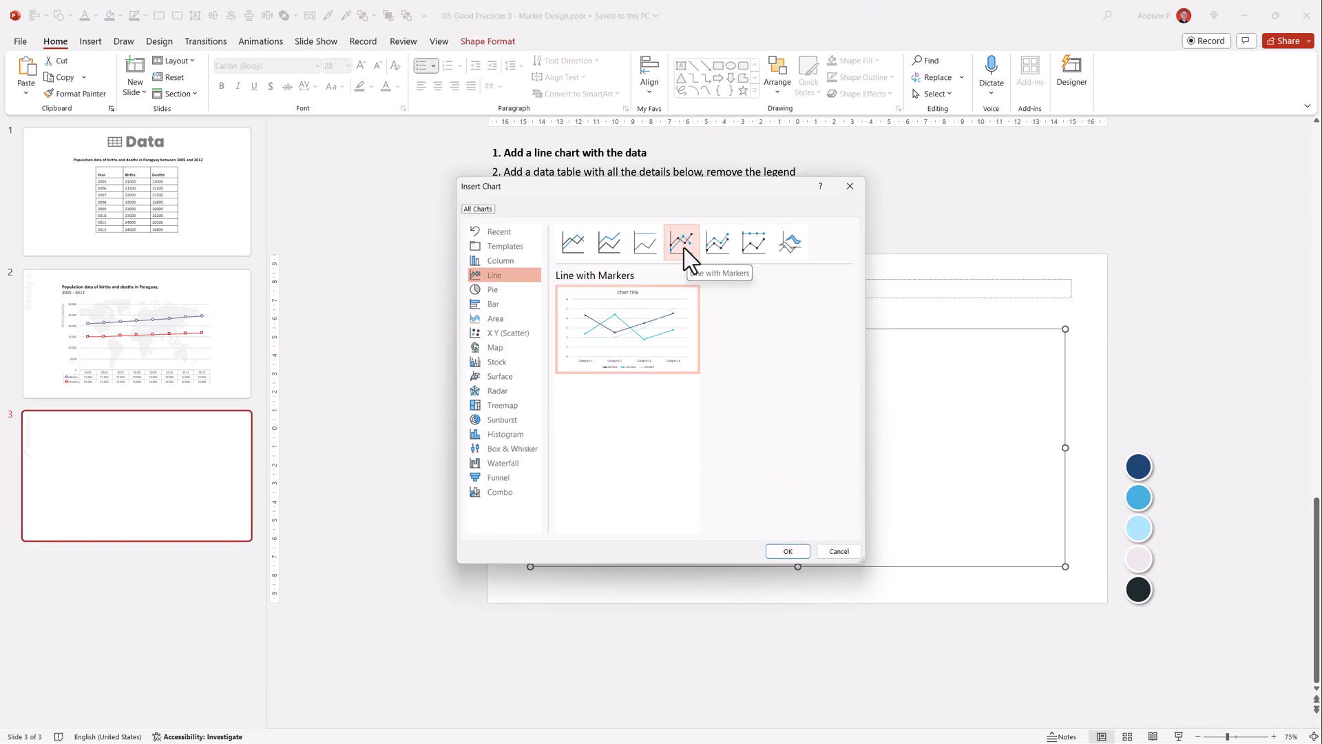
left_click(798, 549)
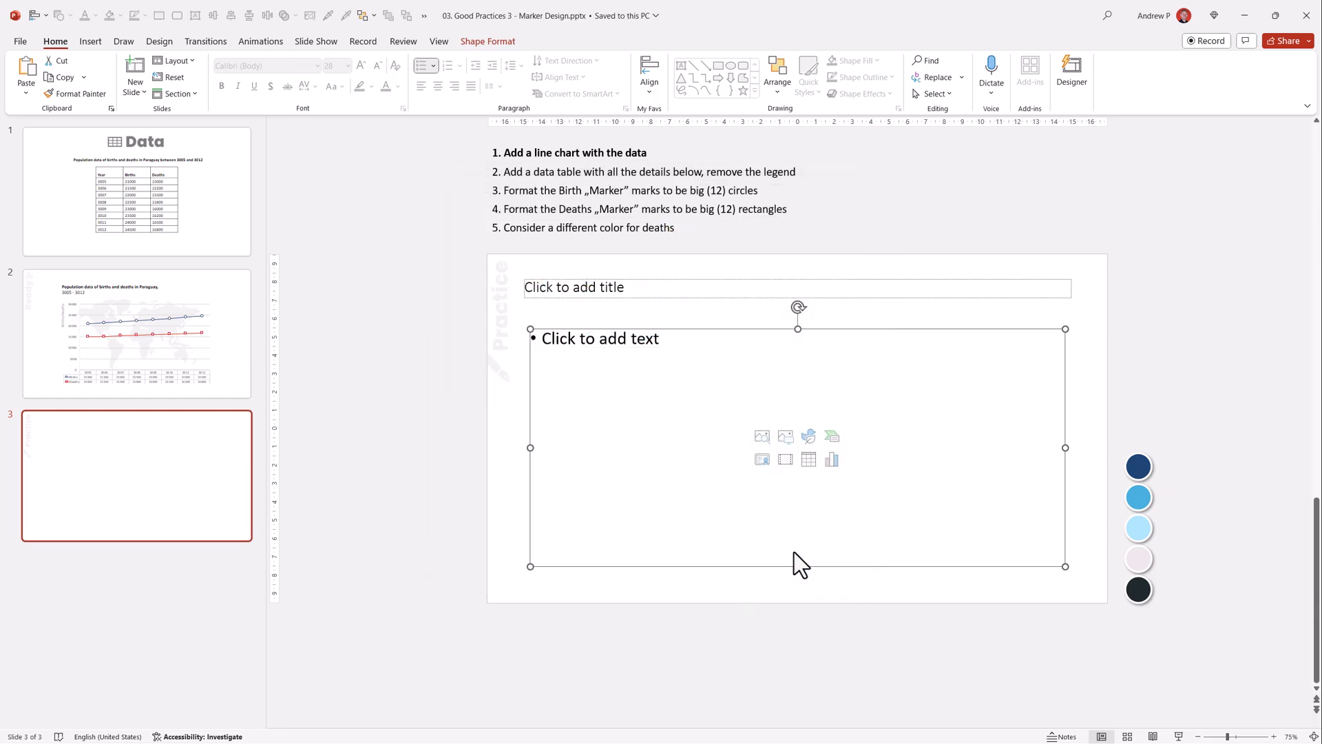
left_click_drag(843, 579, 570, 288)
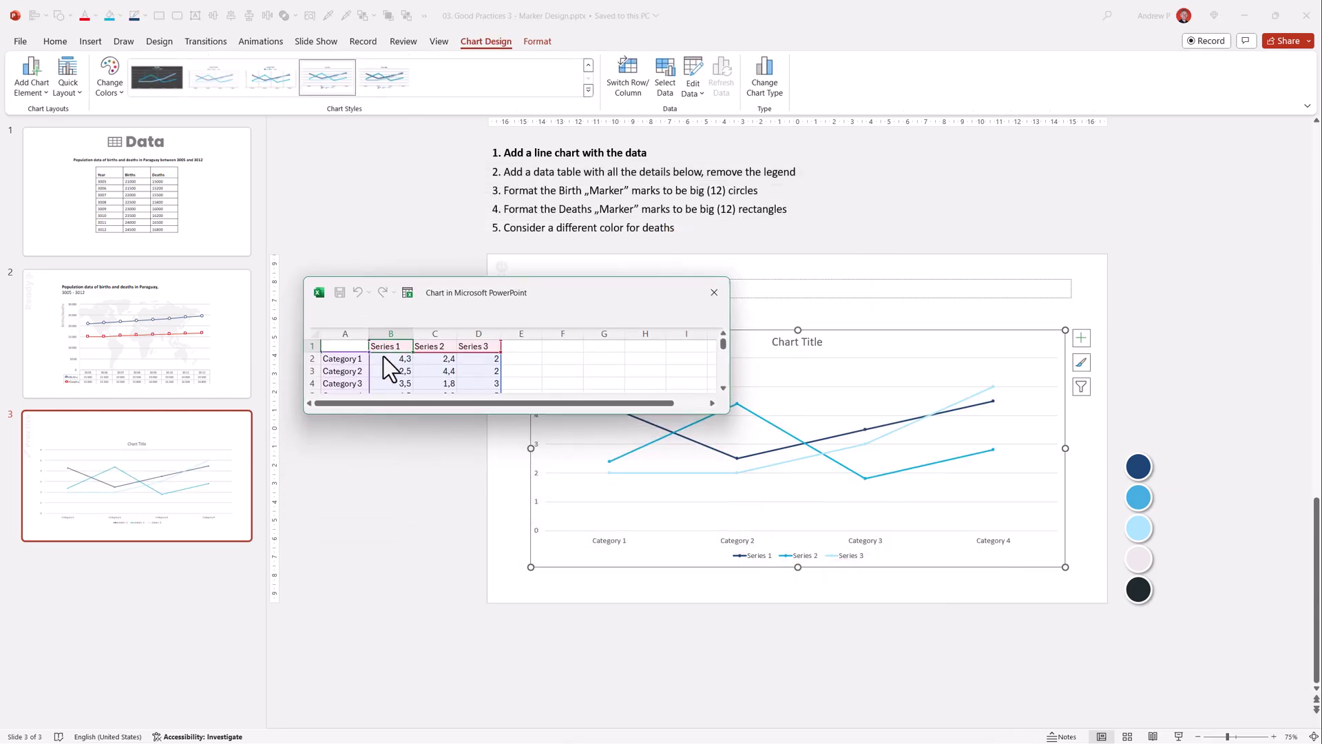
left_click(346, 347)
key("ctrl+v")
Trim the chart data range to column C, dropping Series 3, and widen columns B and C.
left_click_drag(731, 645, 737, 703)
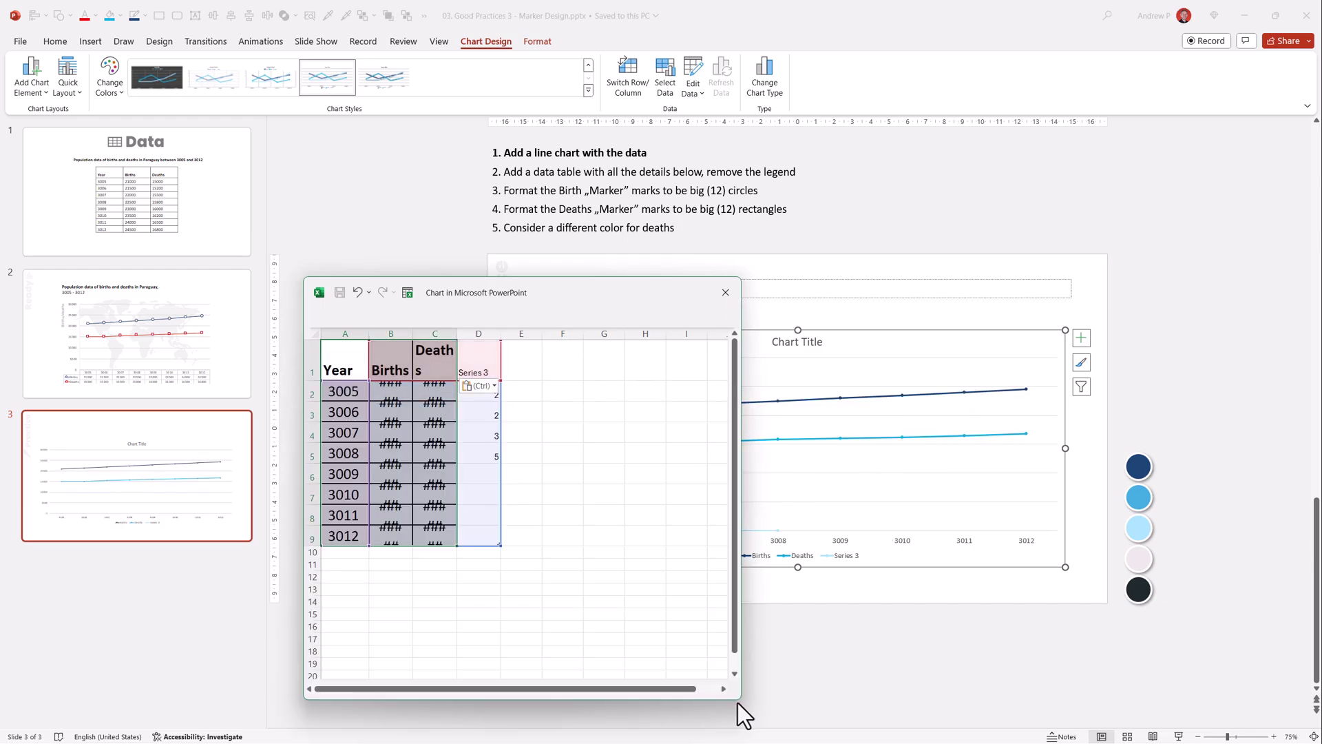
left_click_drag(497, 547, 457, 548)
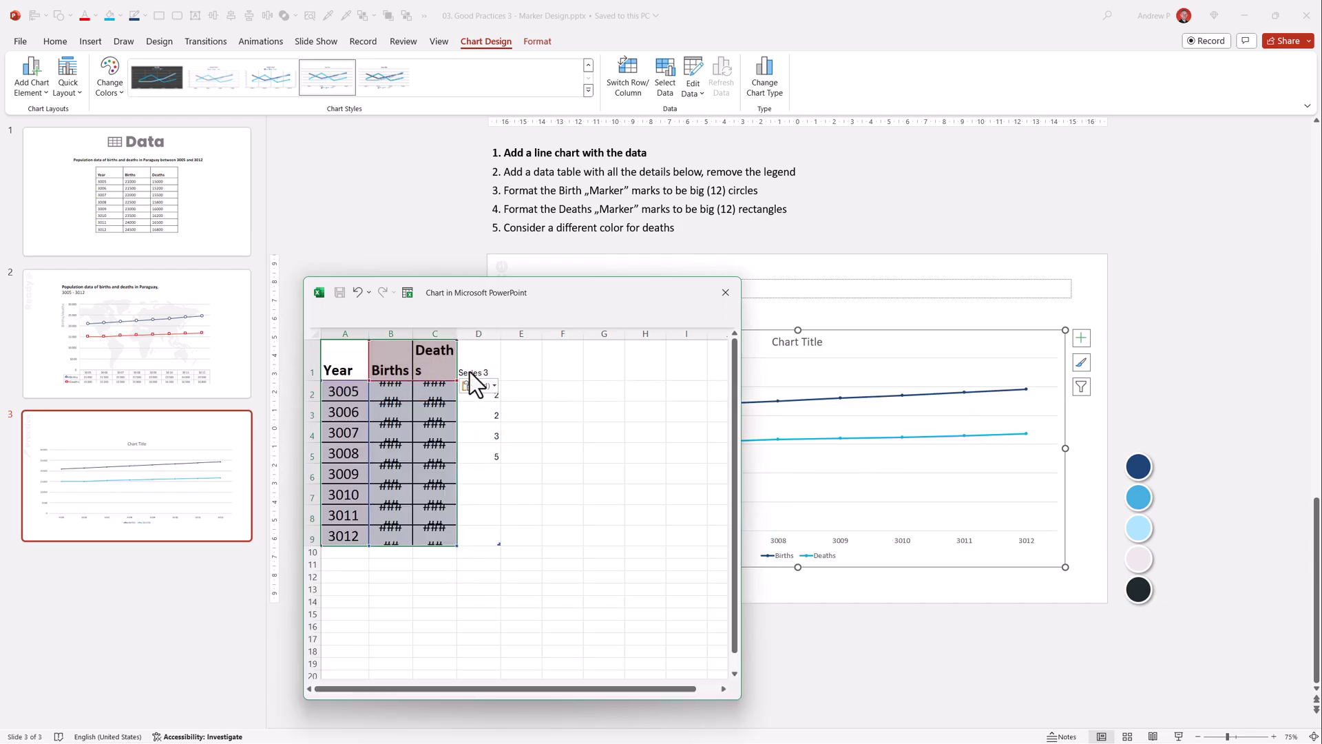
left_click_drag(458, 331, 460, 333)
double_click(414, 333)
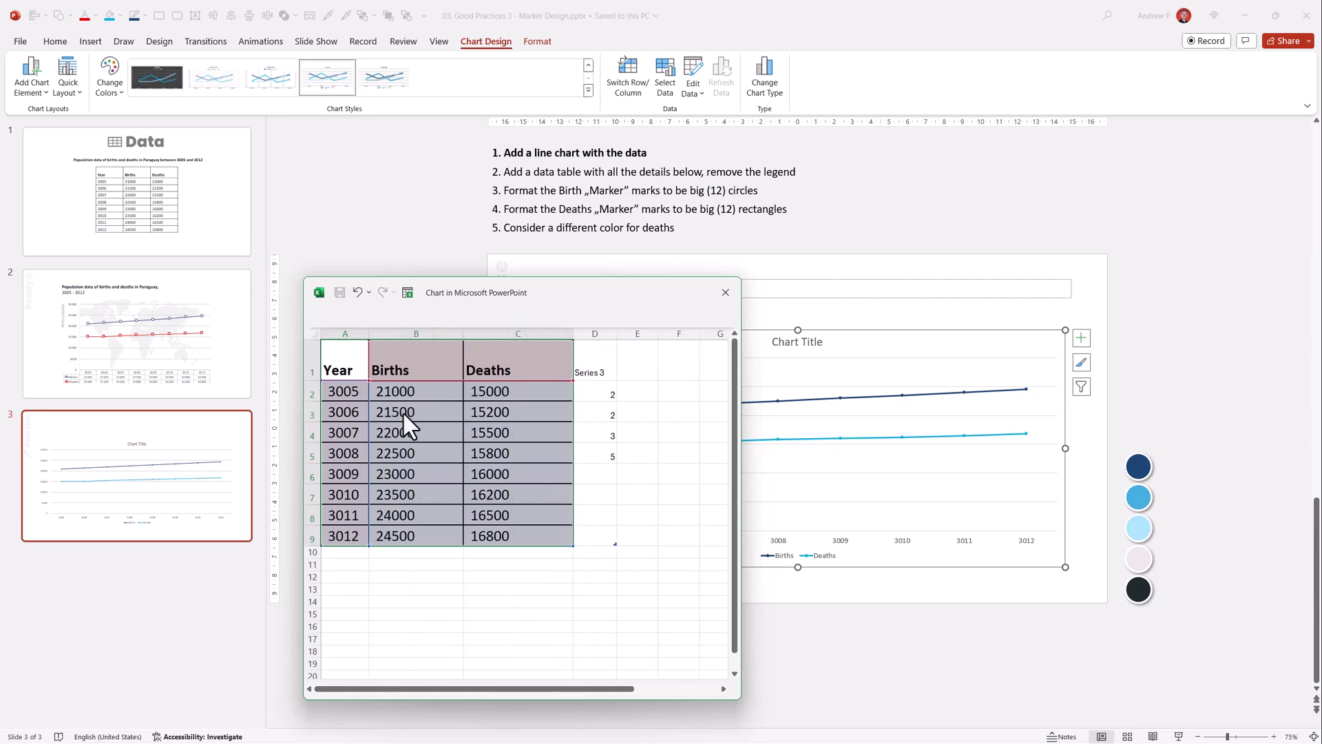
Close the chart data sheet and make the second instruction bold.
left_click(723, 286)
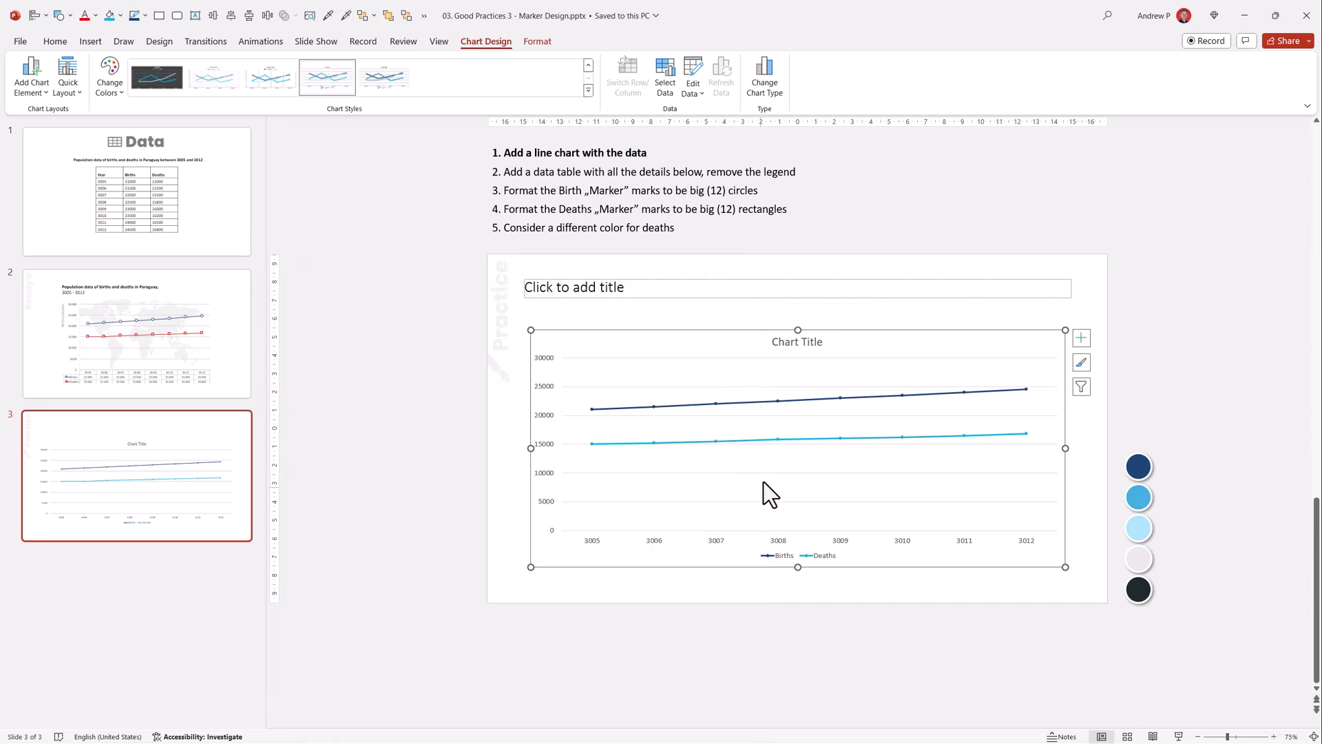
left_click(677, 171)
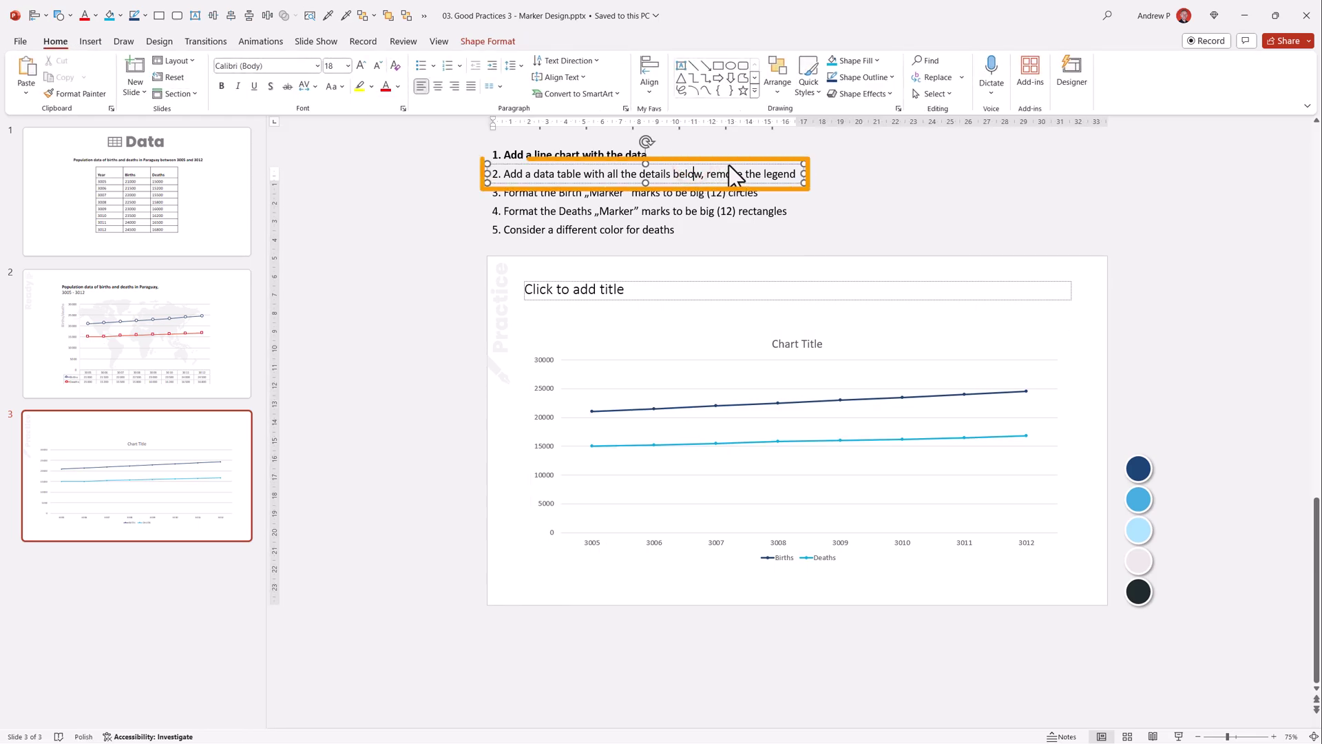
key("ctrl+b")
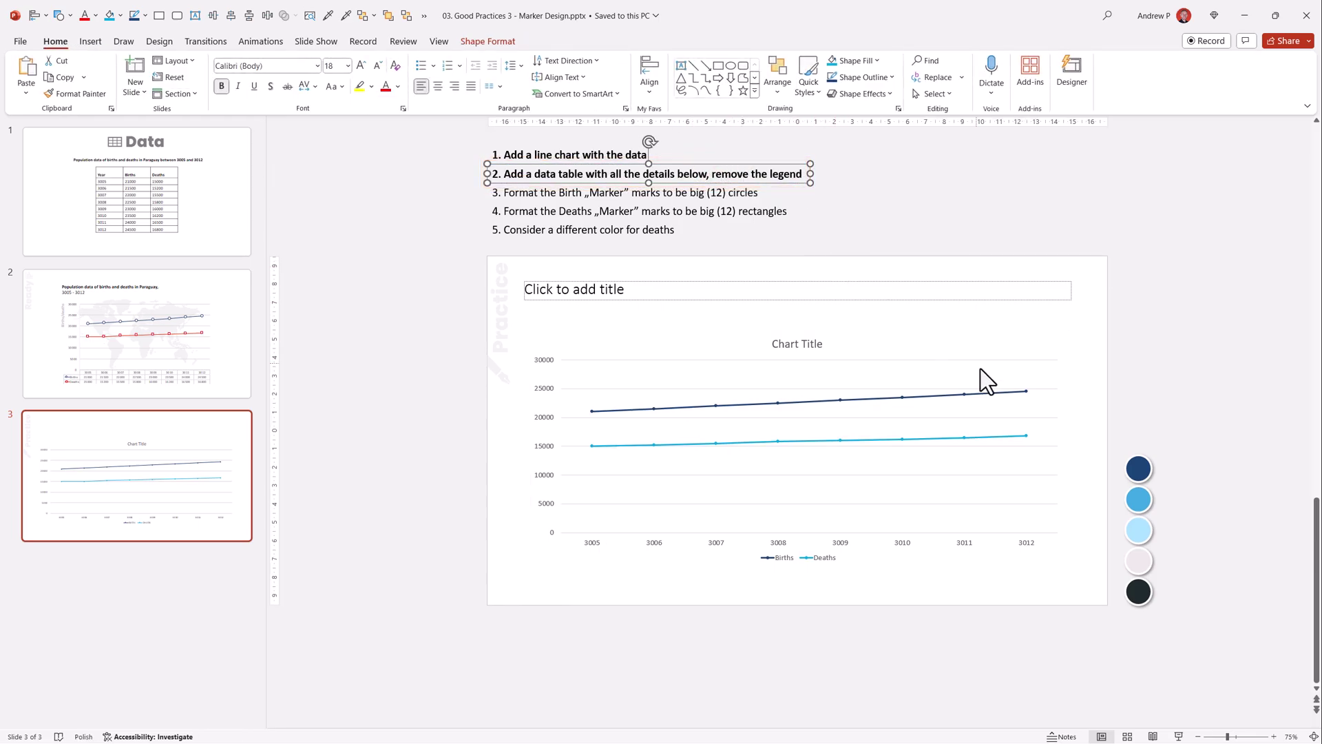
Add a data table with legend keys to the chart and delete the separate legend.
left_click(826, 556)
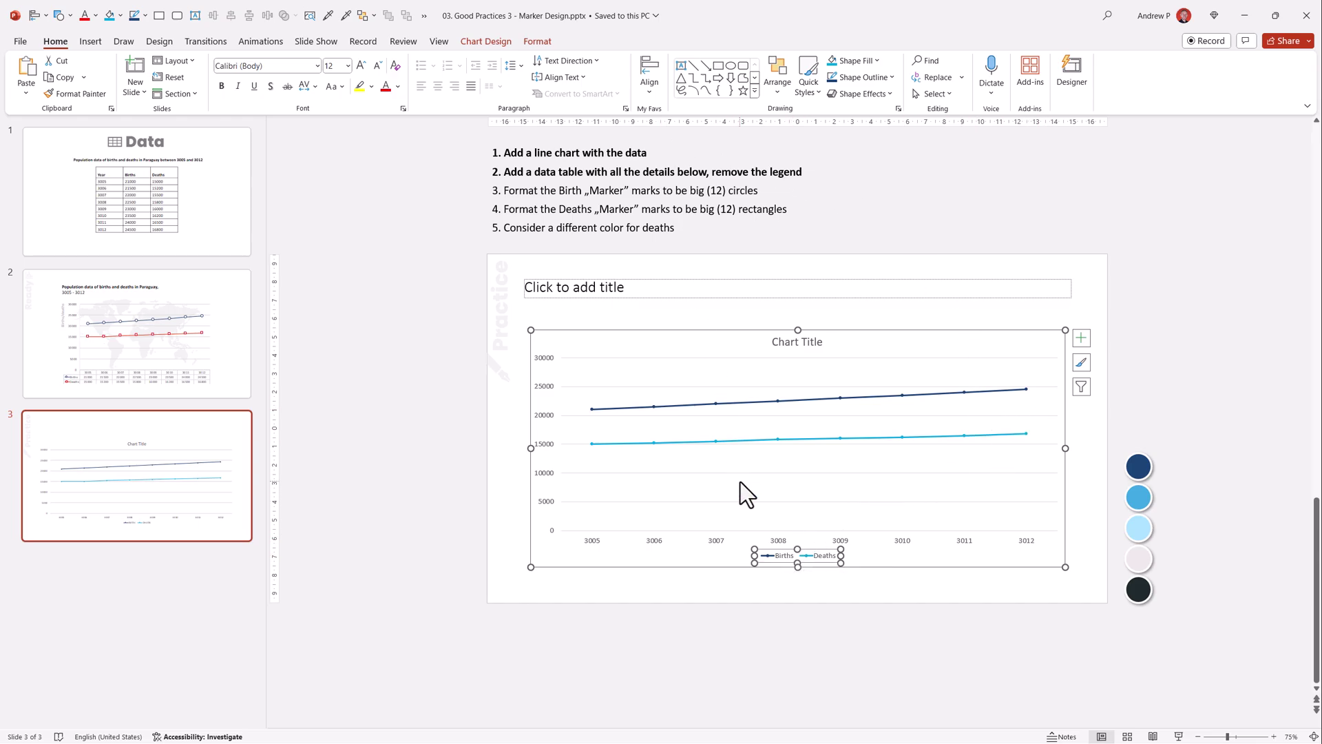
left_click(785, 332)
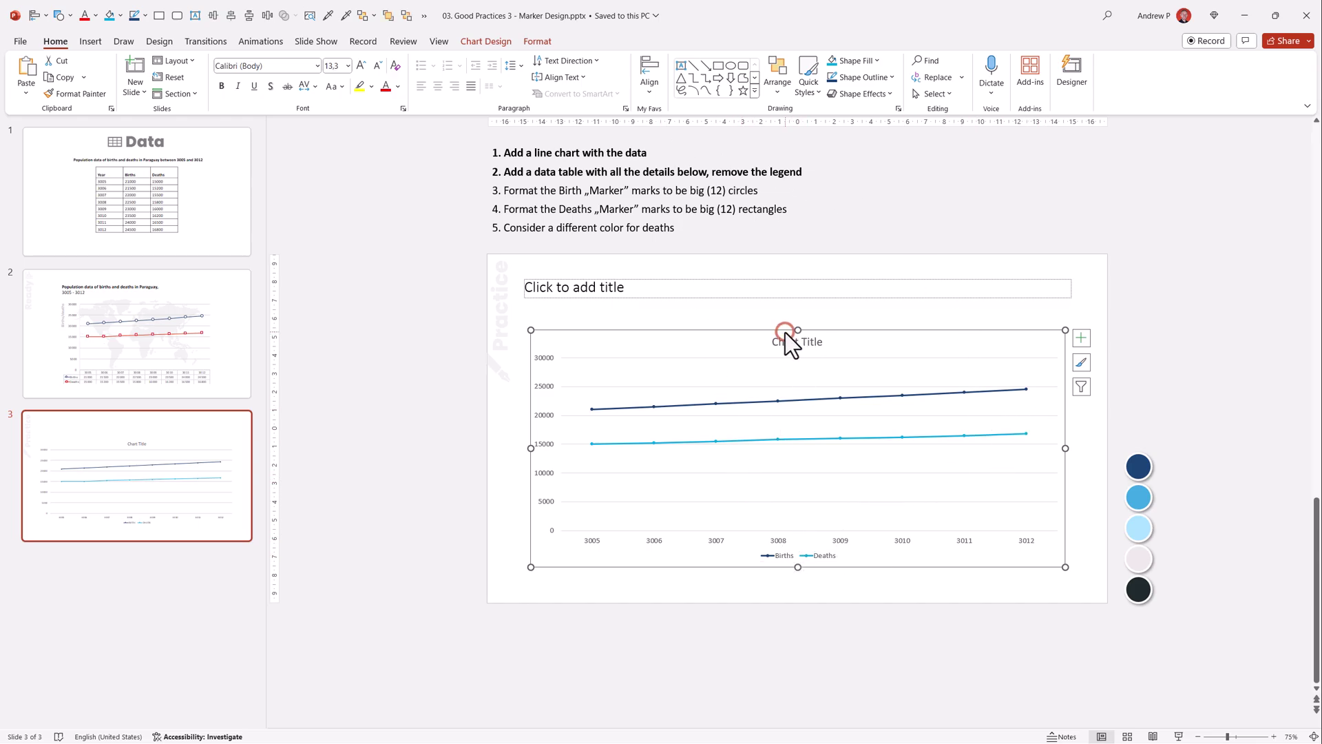
left_click(486, 42)
left_click(35, 89)
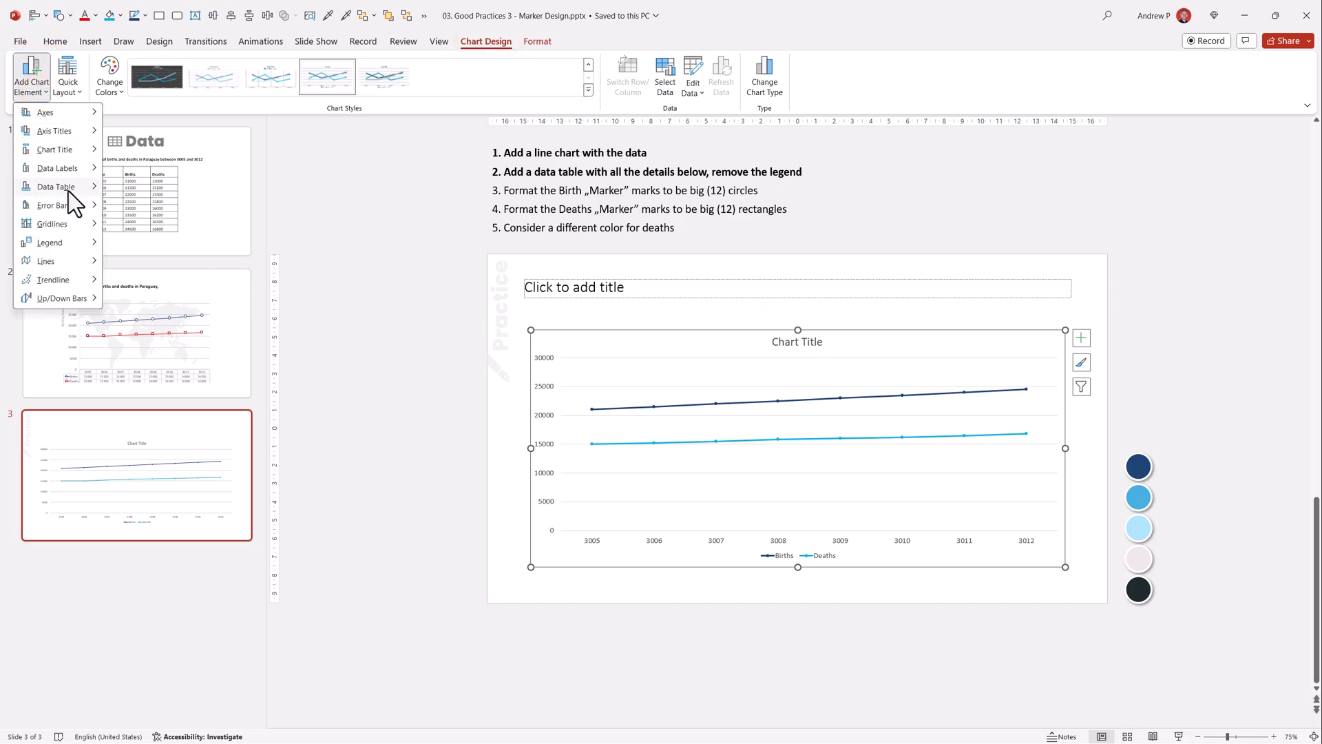
mouse_move(80, 188)
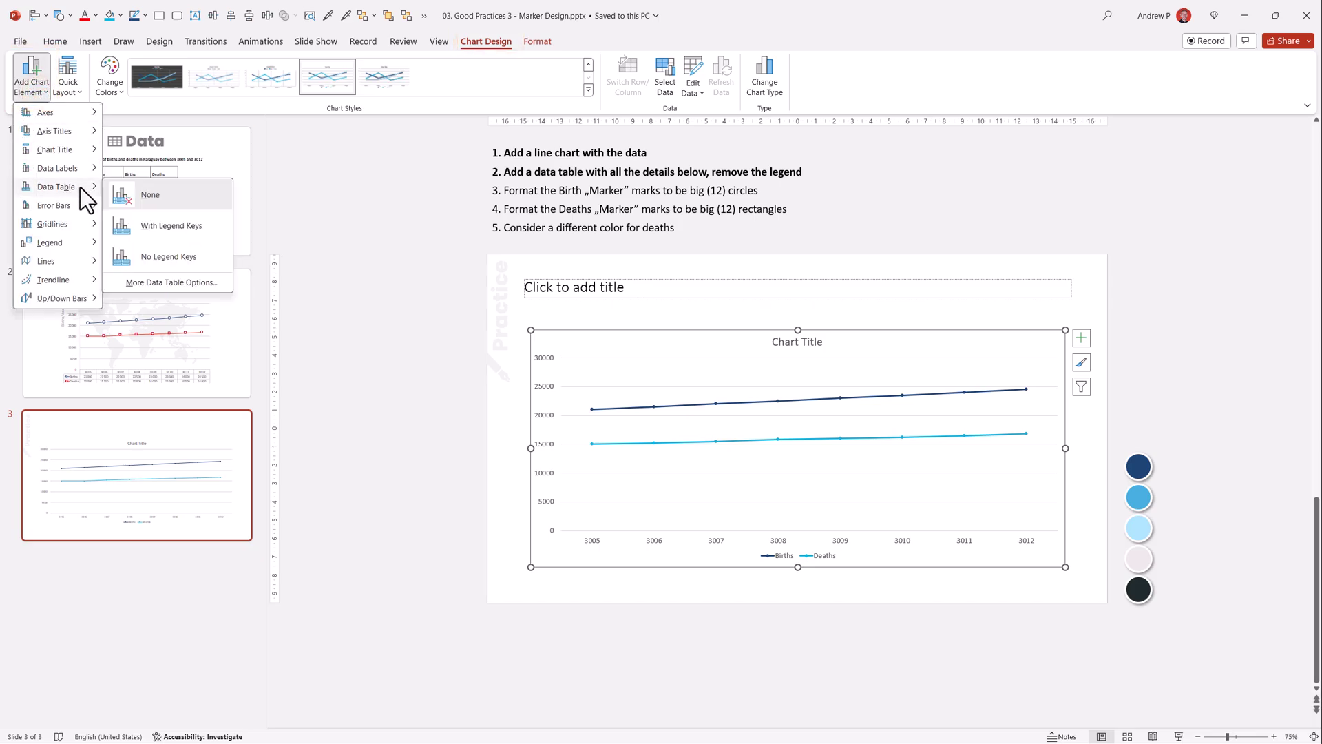
left_click(166, 233)
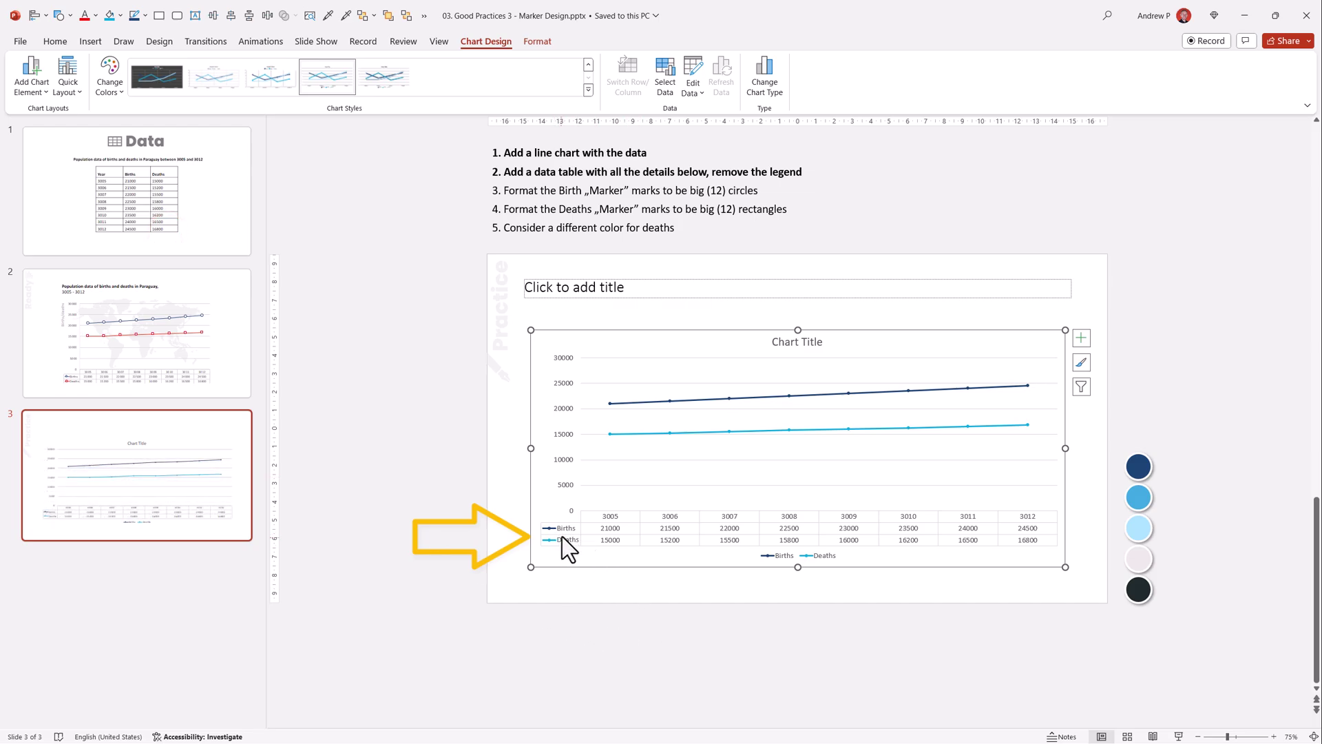
left_click(813, 557)
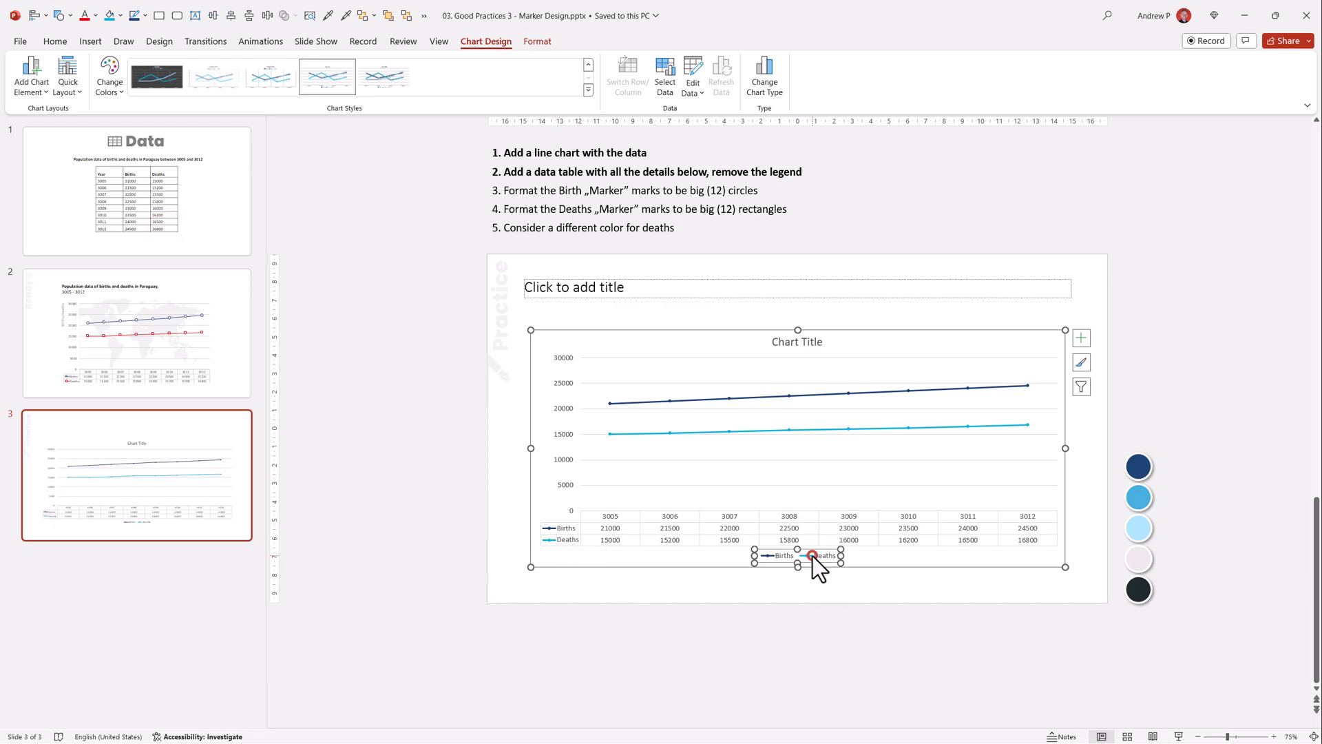
key("Delete")
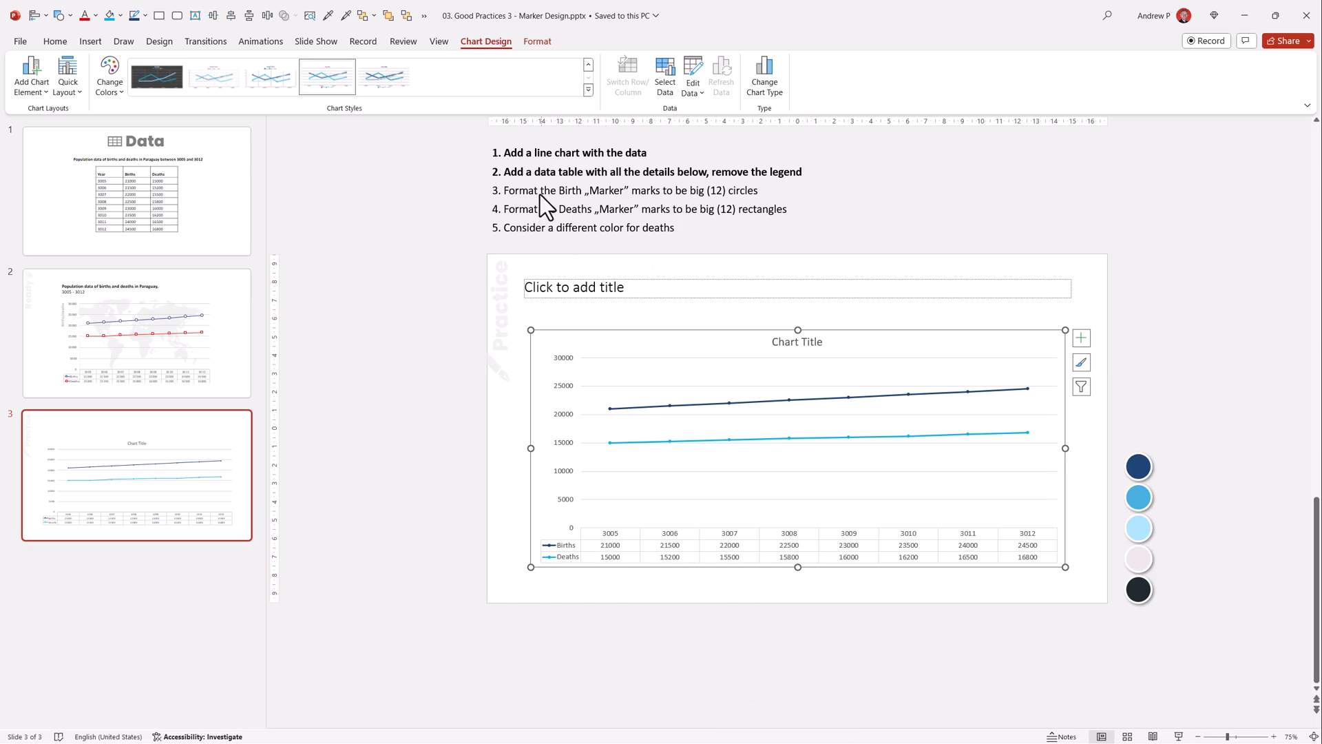
Open Format Data Series for the chart's Births line.
left_click_drag(504, 191, 624, 191)
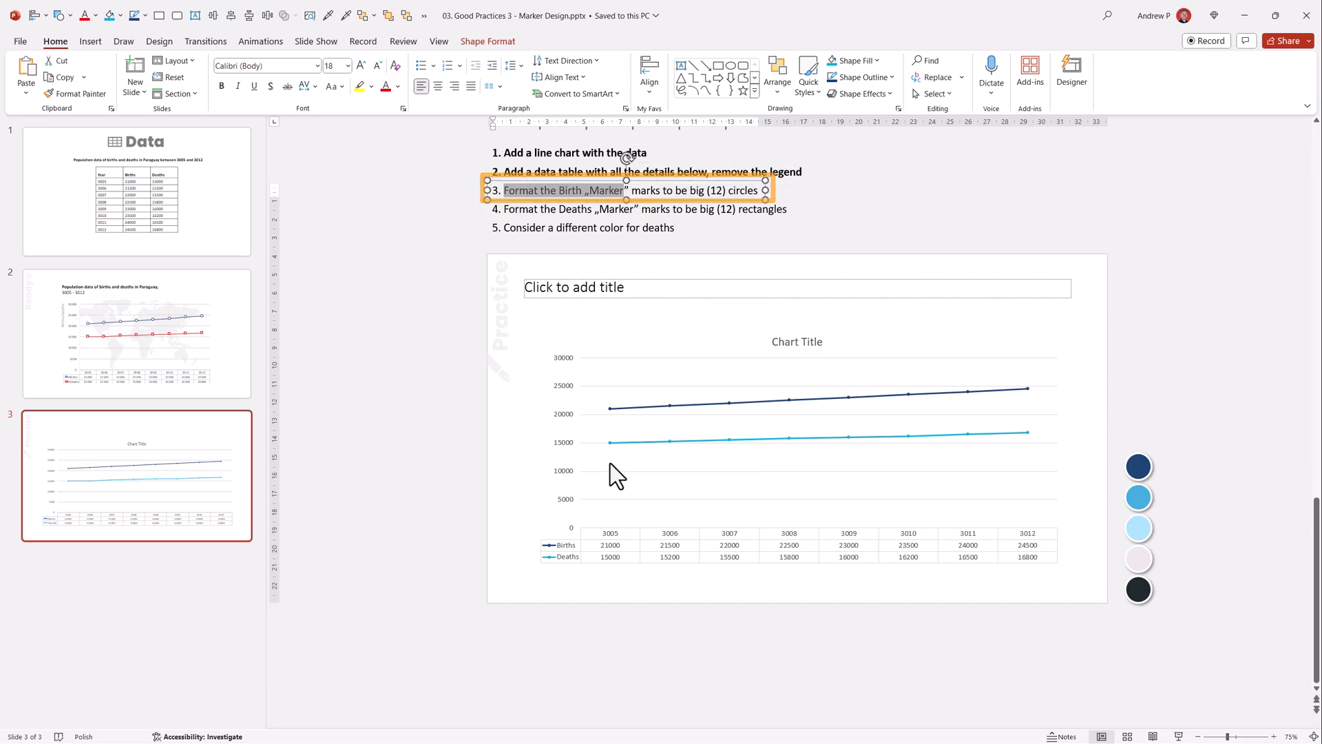
left_click(619, 409)
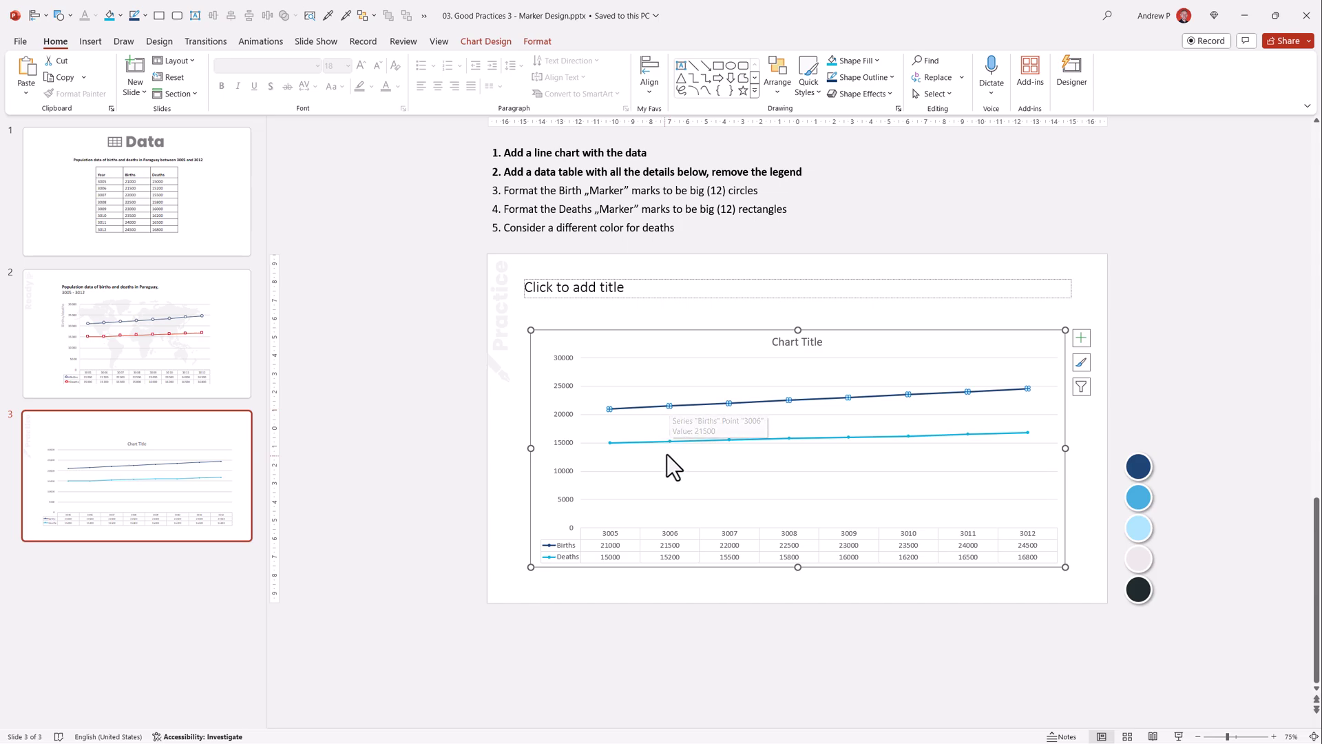
right_click(669, 407)
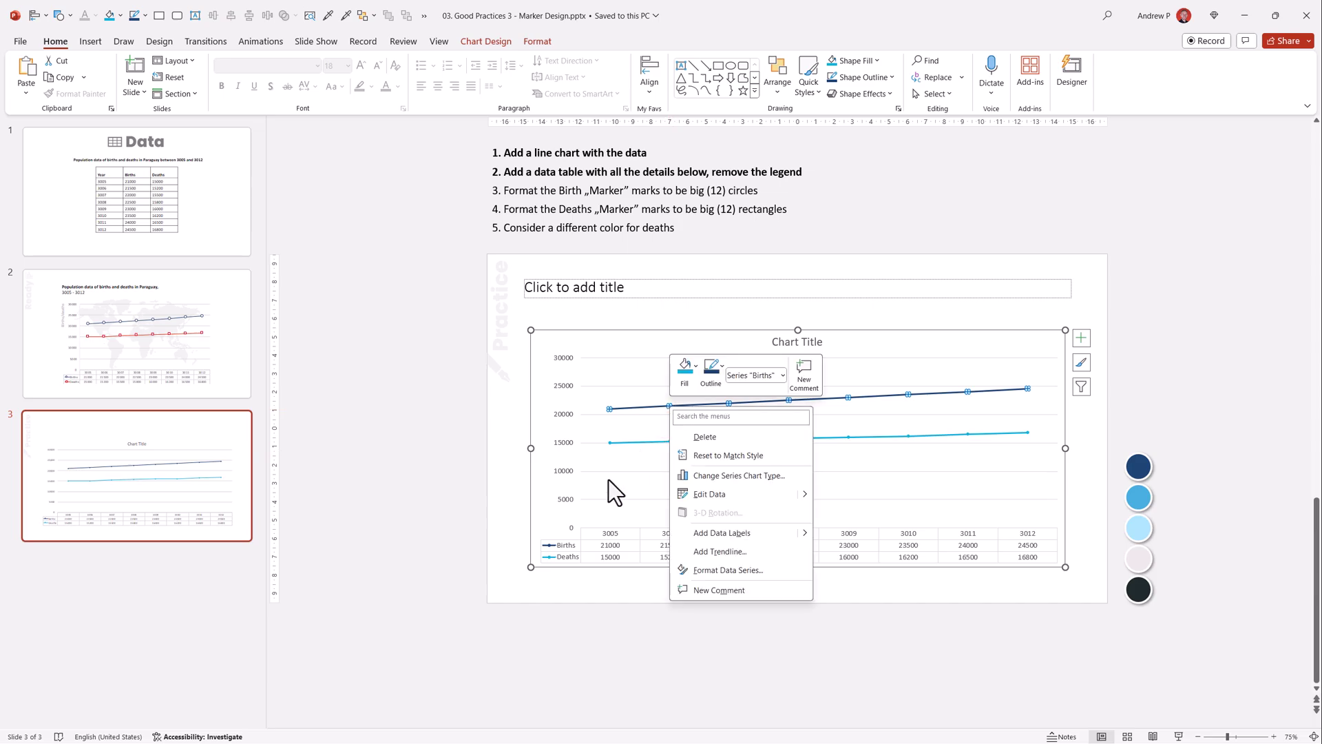
left_click(716, 563)
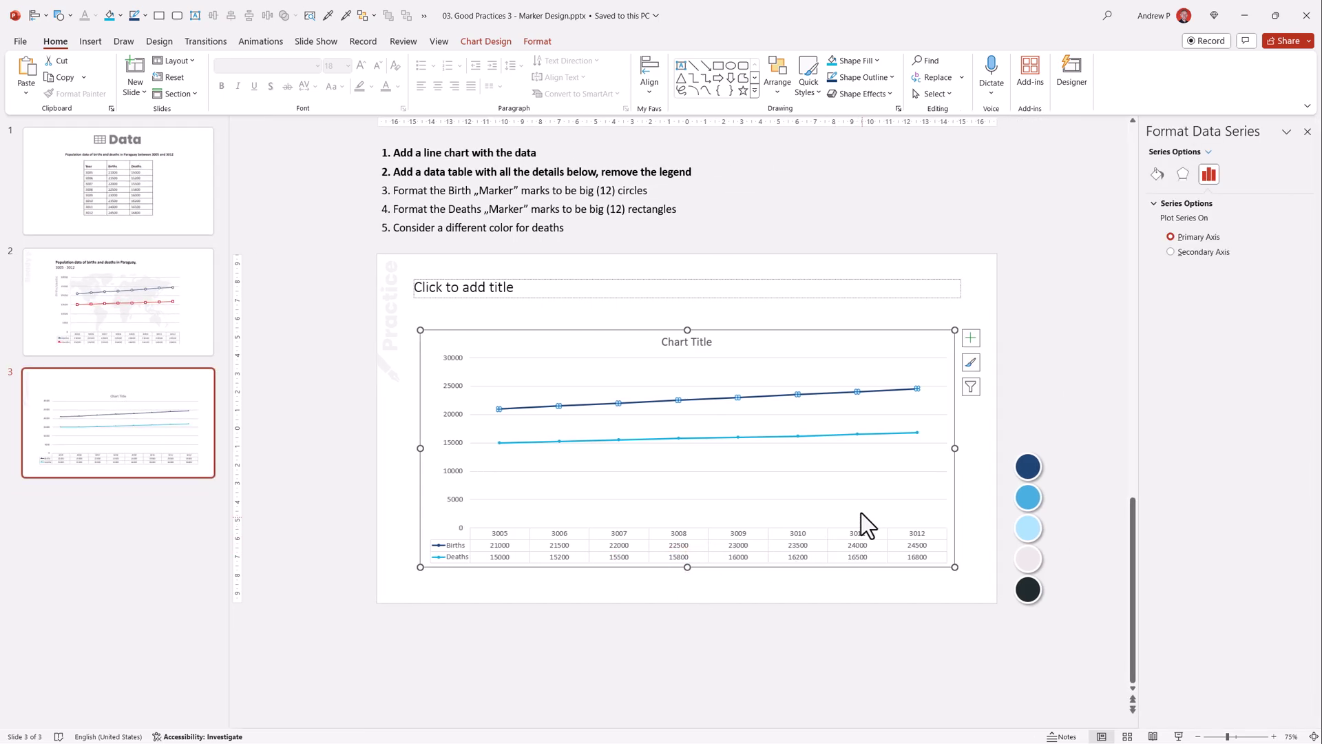
Give the Births series built-in circle markers at size 12.
left_click(1159, 174)
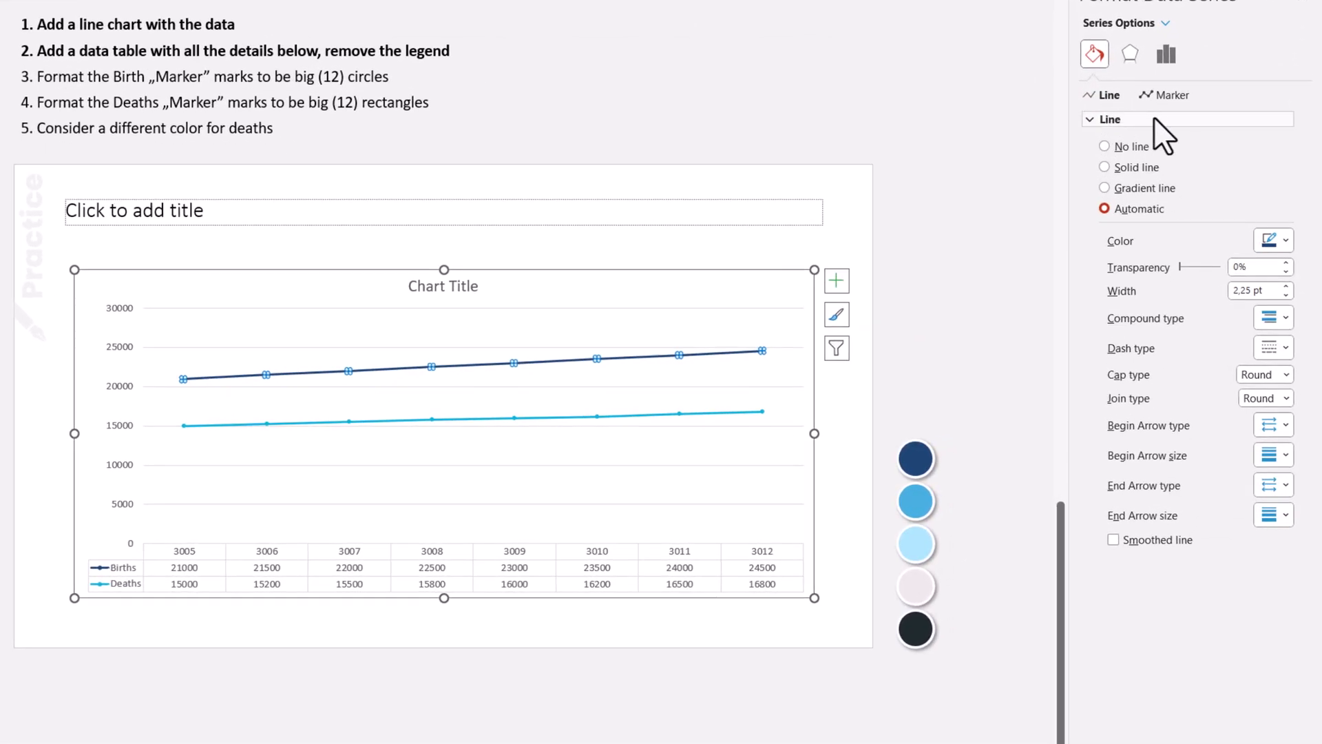
left_click(1168, 97)
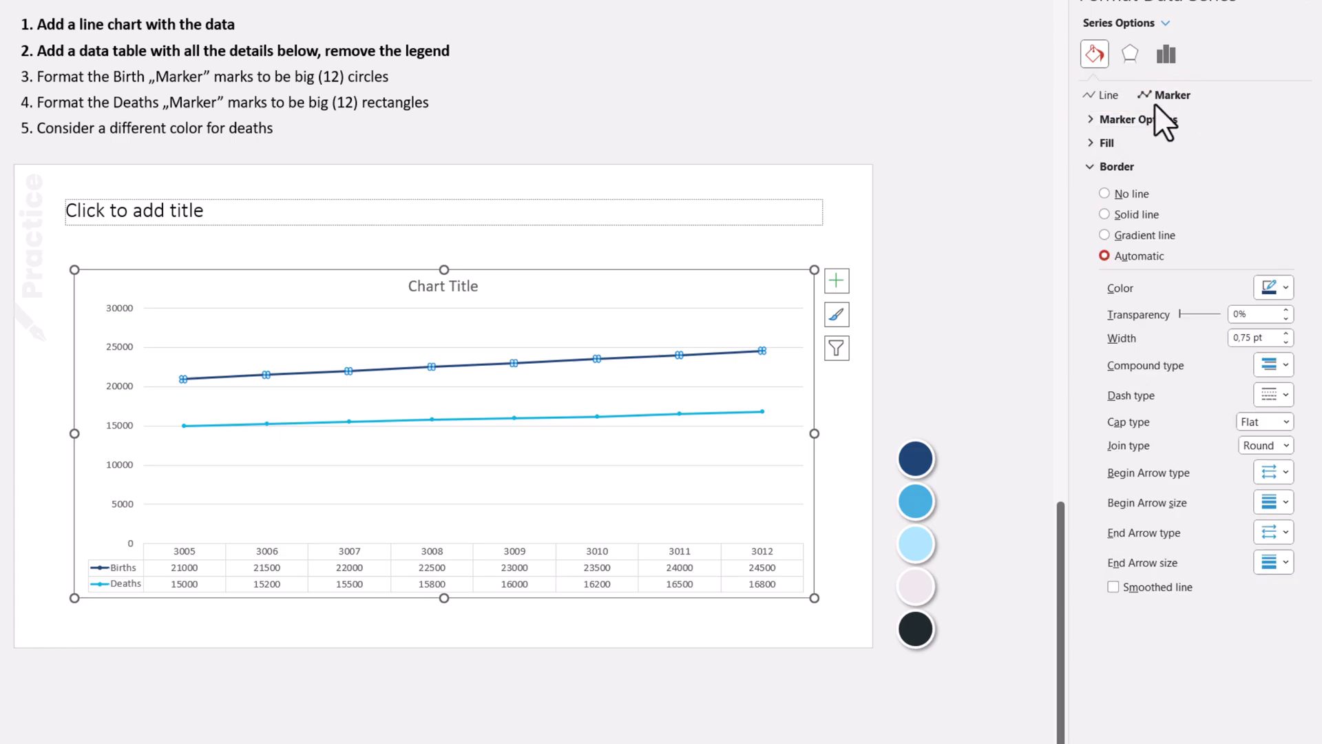
scroll(518, 394, "up", 3)
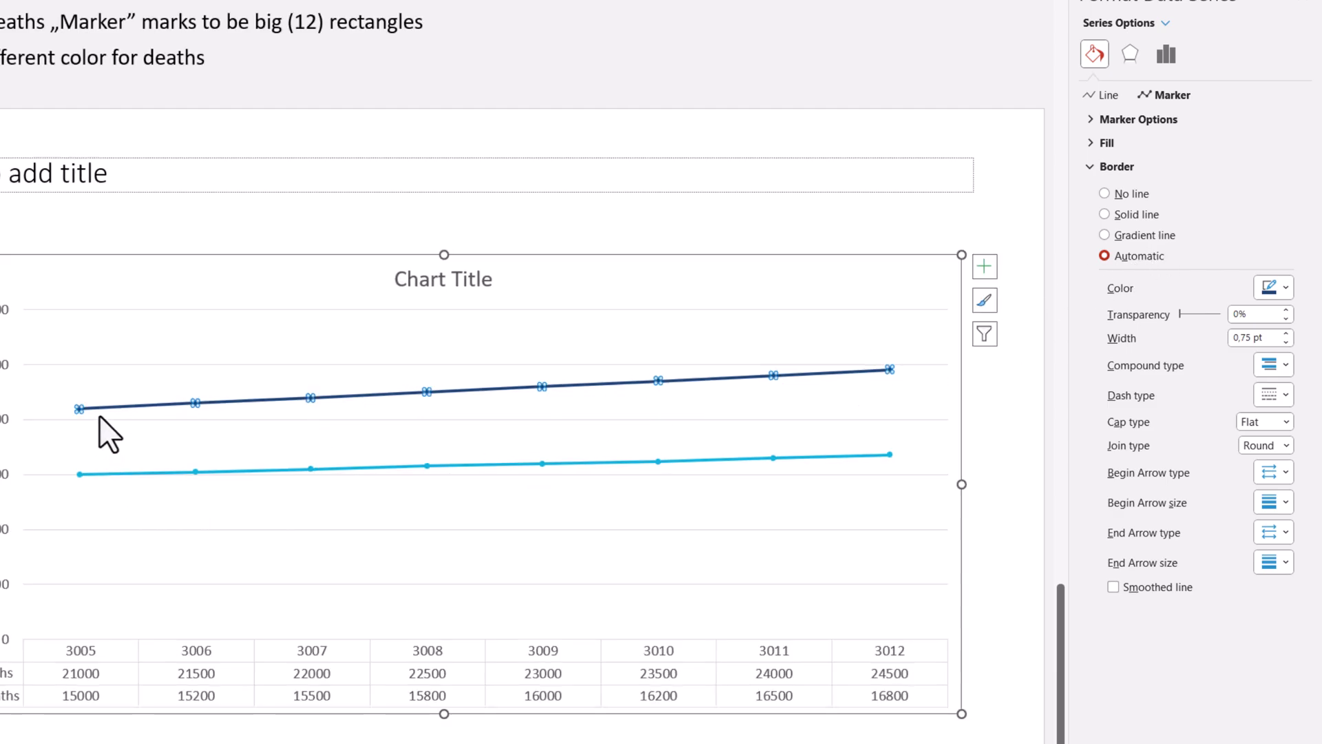
left_click(1091, 118)
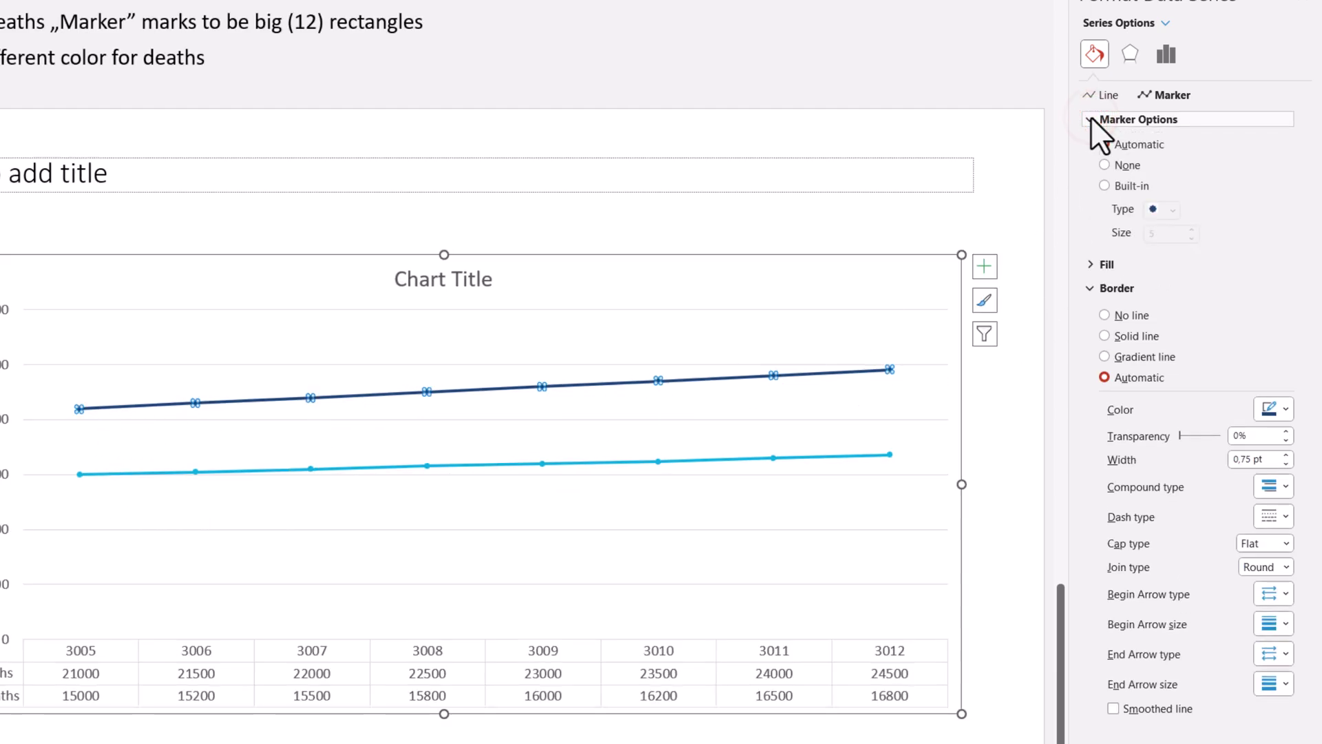
left_click(1104, 186)
left_click(1169, 211)
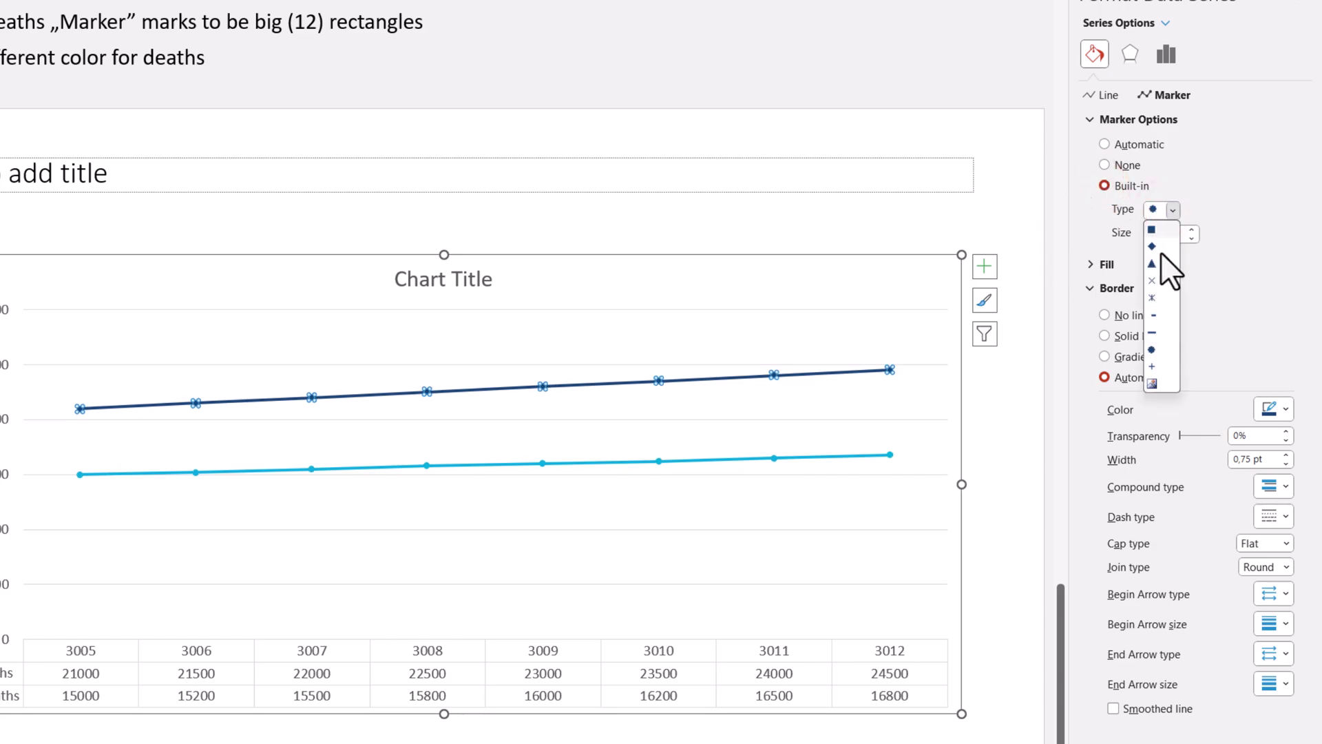
left_click(1160, 349)
left_click(1193, 228)
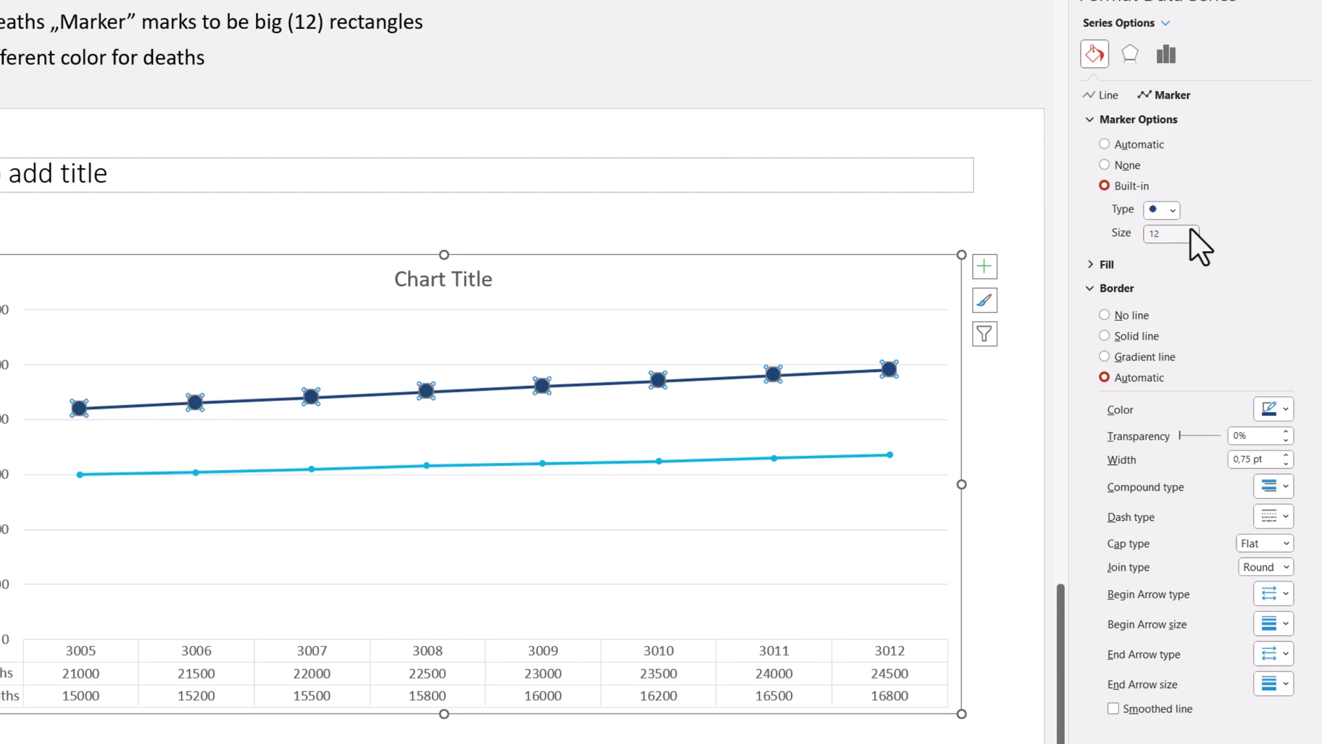
Fill the Births circle markers solid white and set their outline width to 1.75 pt.
left_click(1268, 410)
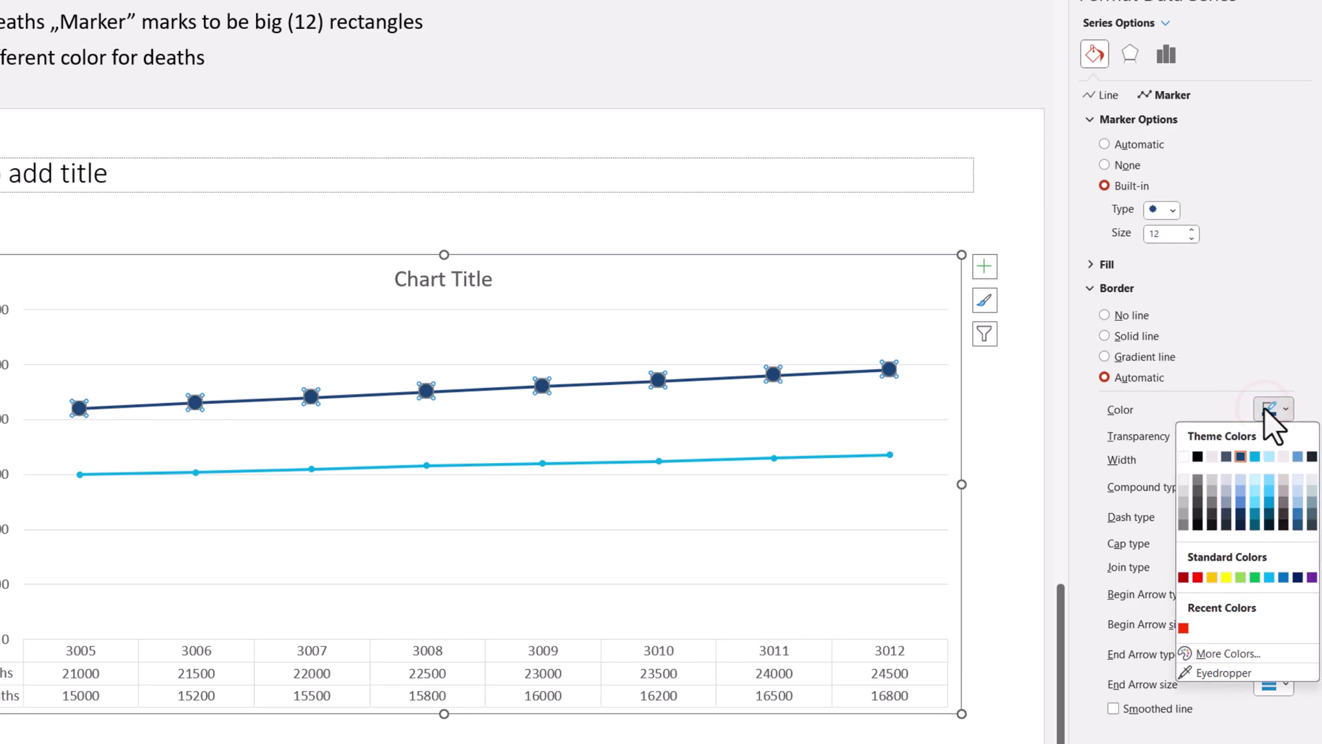
left_click(1268, 411)
left_click(1090, 265)
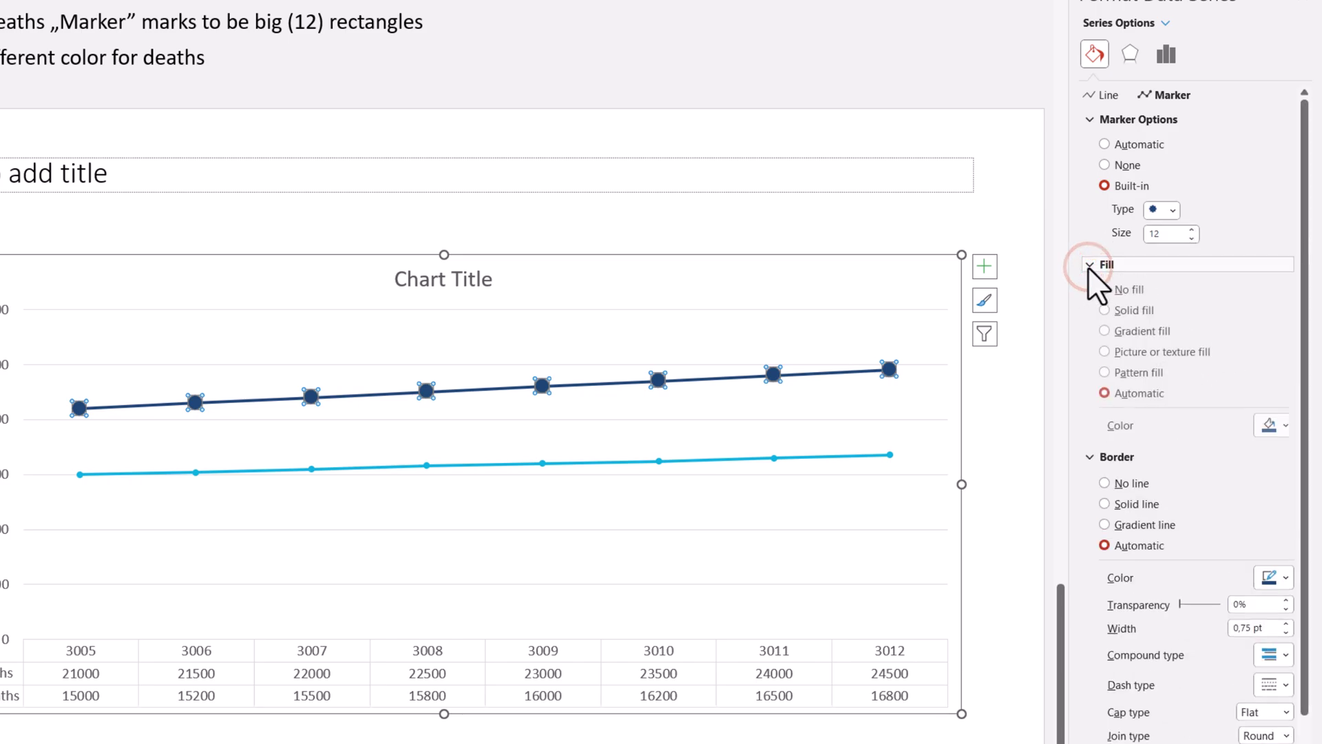
left_click(1274, 427)
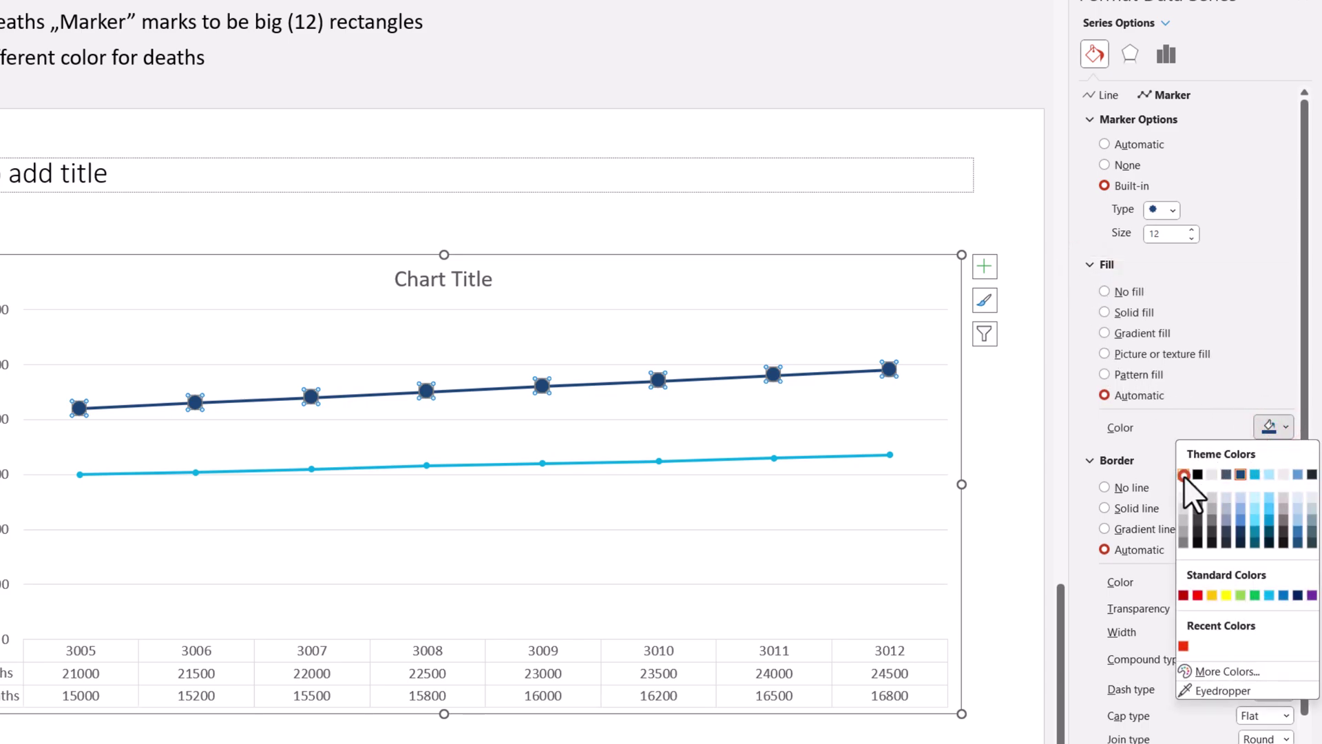
left_click(1184, 475)
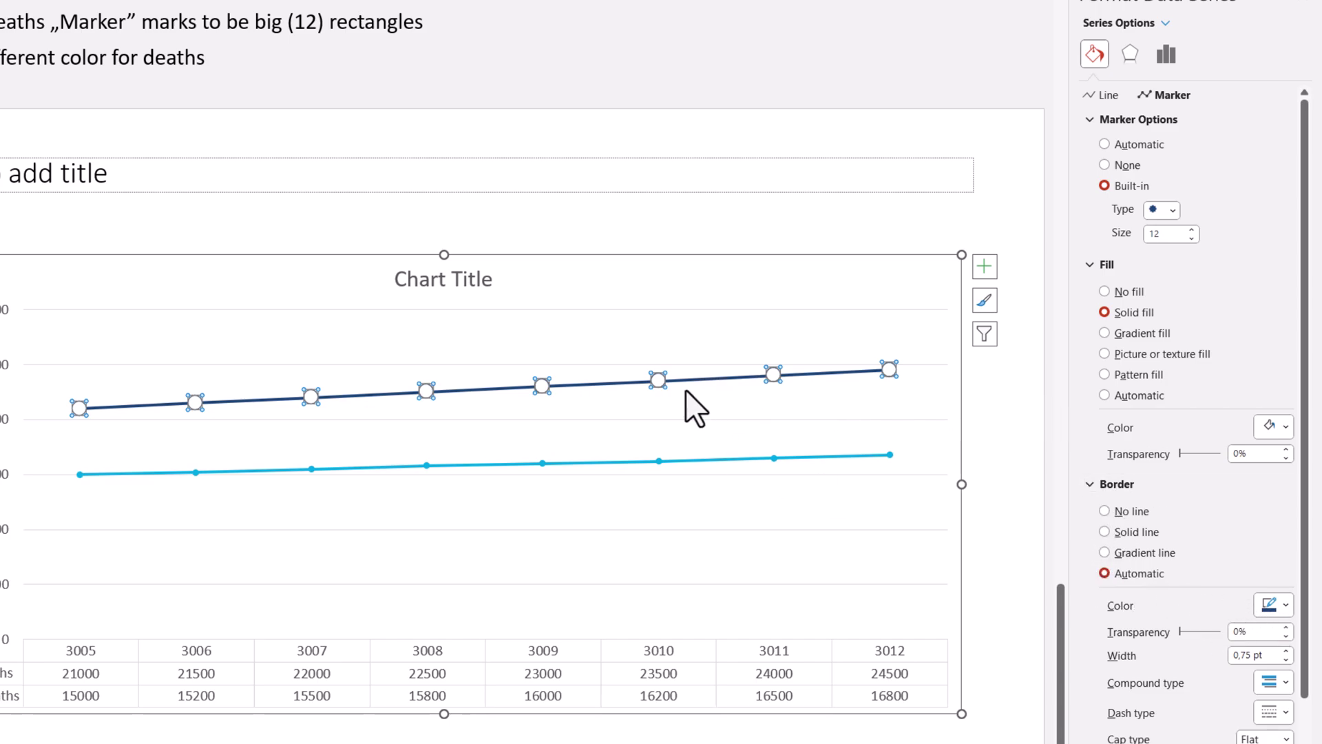
scroll(1202, 667, "down", 3)
left_click(1285, 536)
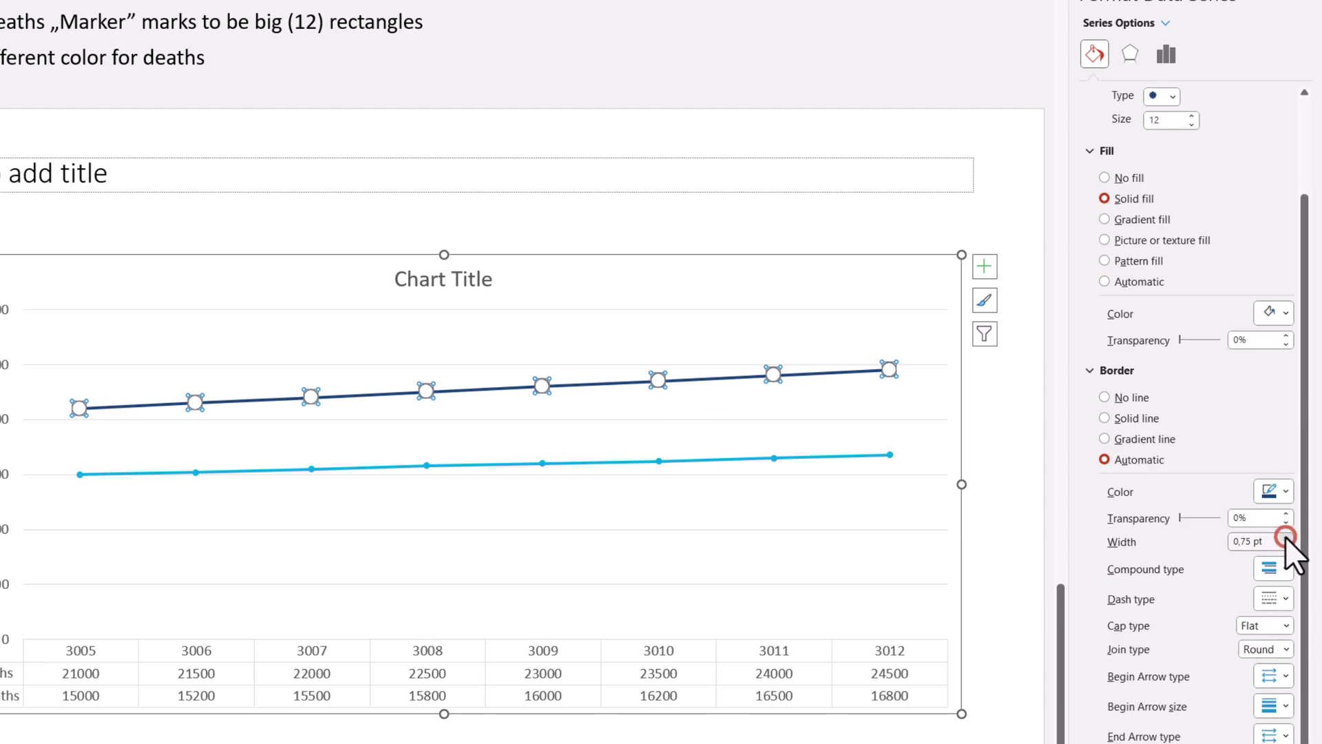
left_click(1285, 536)
left_click(1285, 536)
left_click(1285, 536)
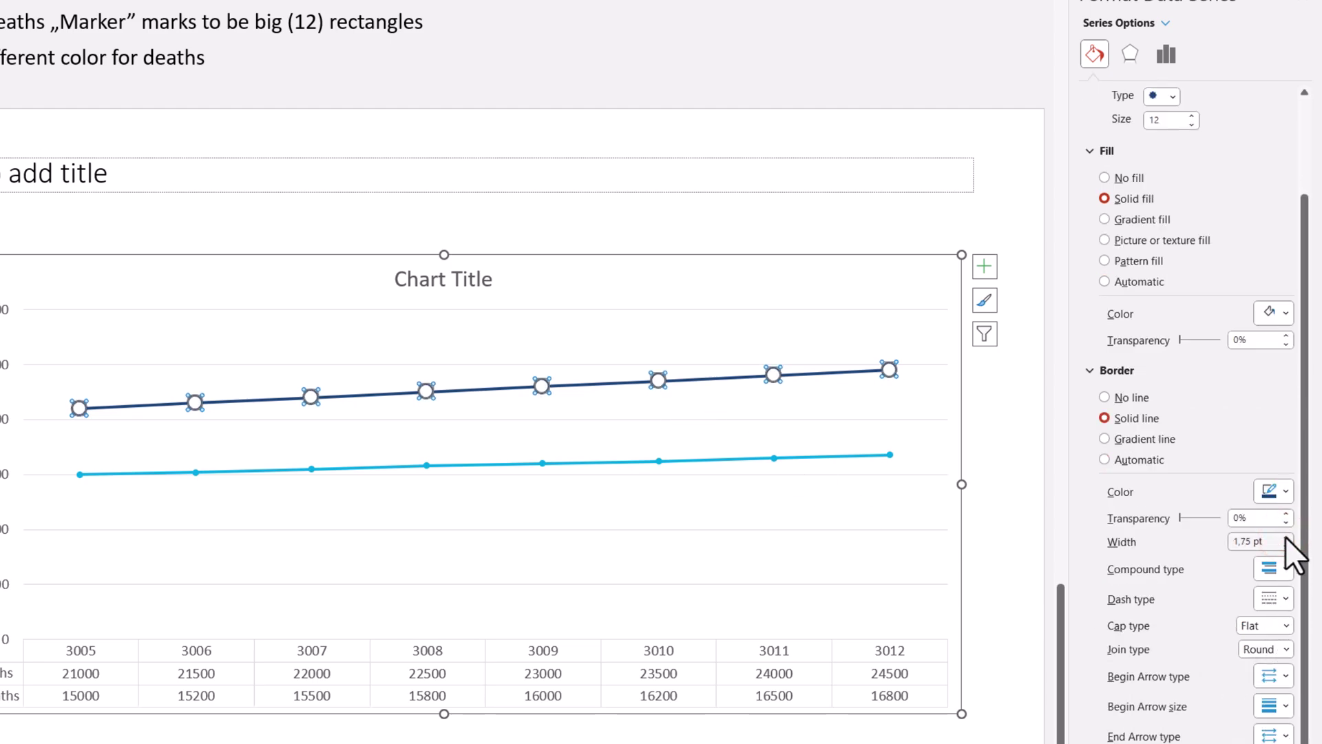
Deselect the chart and scroll up to compare with the finished example slide, then return.
left_click(233, 227)
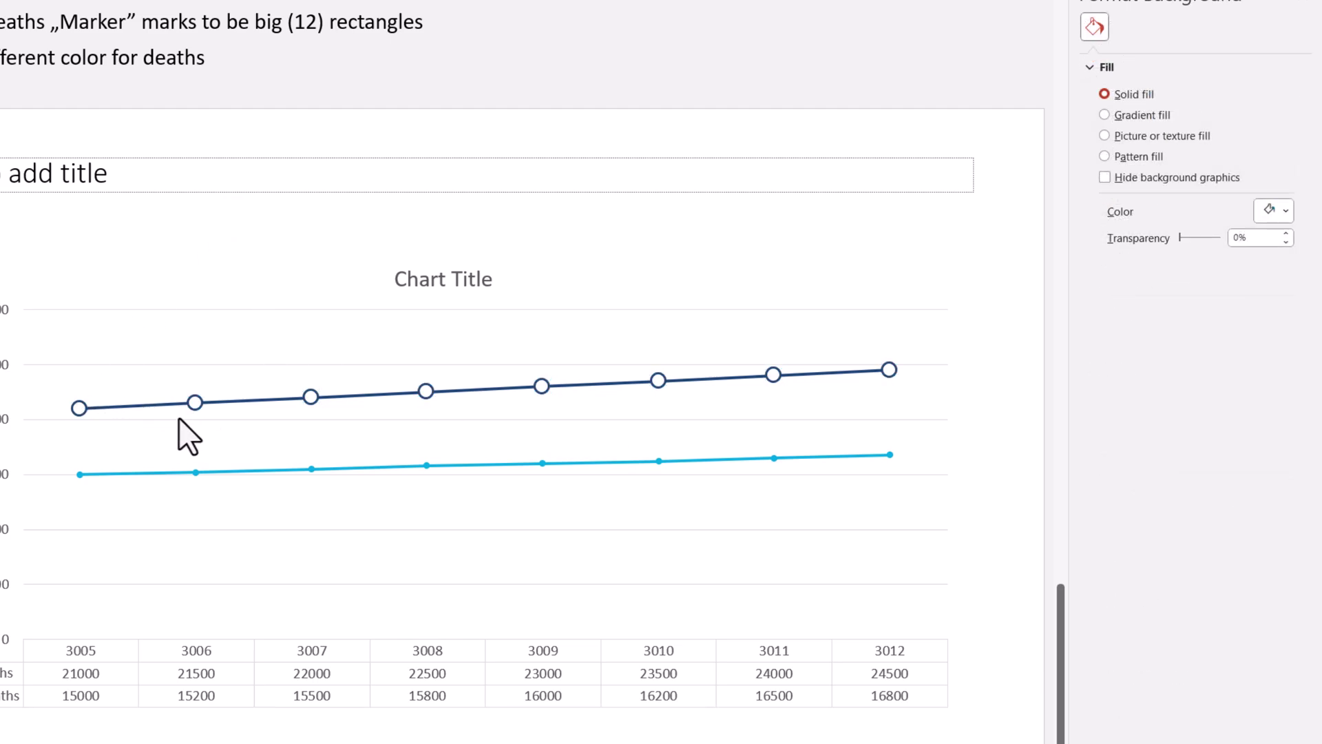
scroll(206, 386, "up", 3)
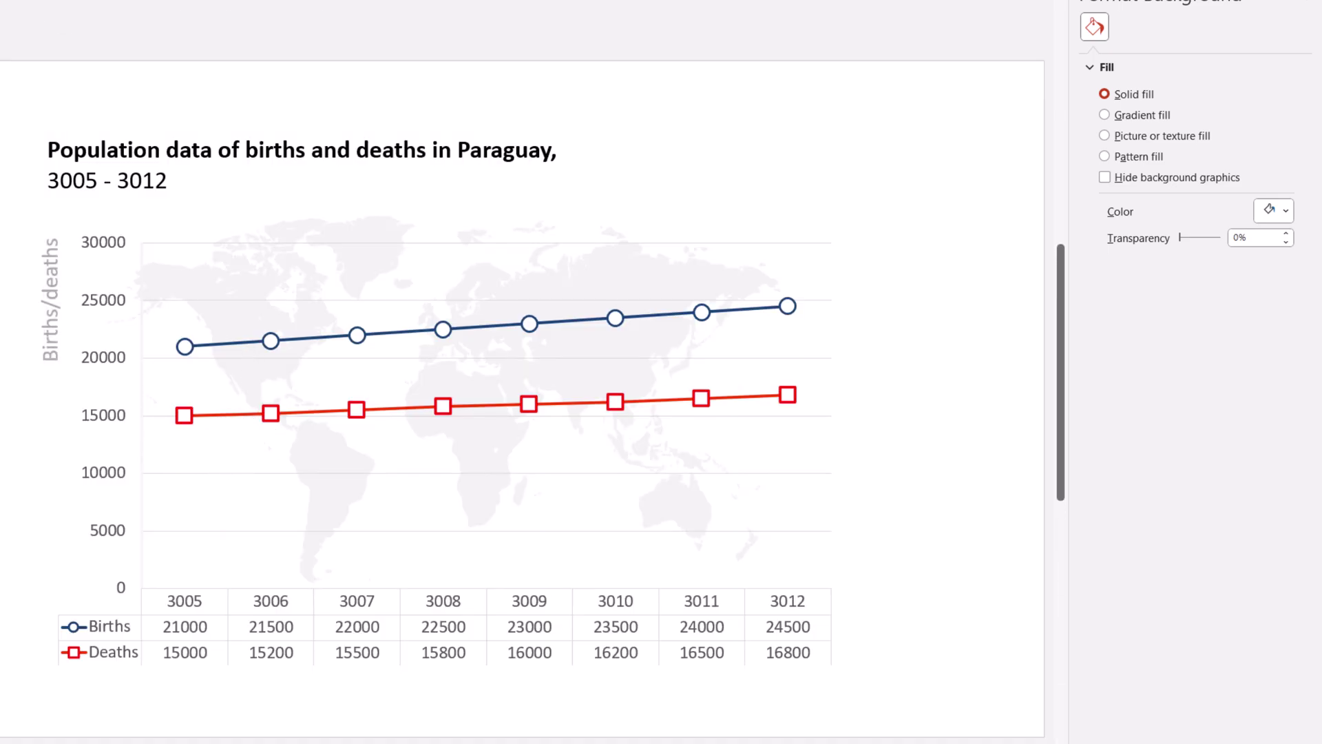
scroll(482, 413, "down", 3)
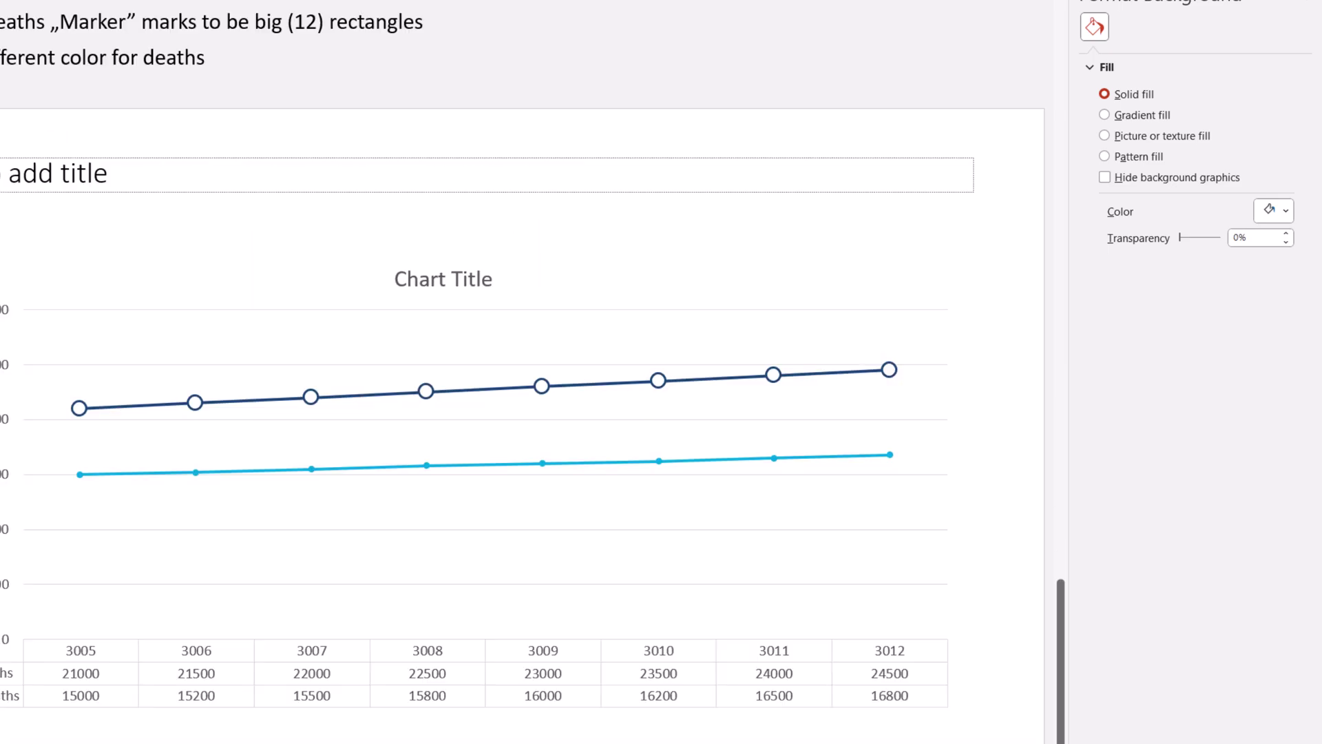
Open the Fill & Line formatting settings for the Deaths series.
right_click(213, 472)
left_click(292, 692)
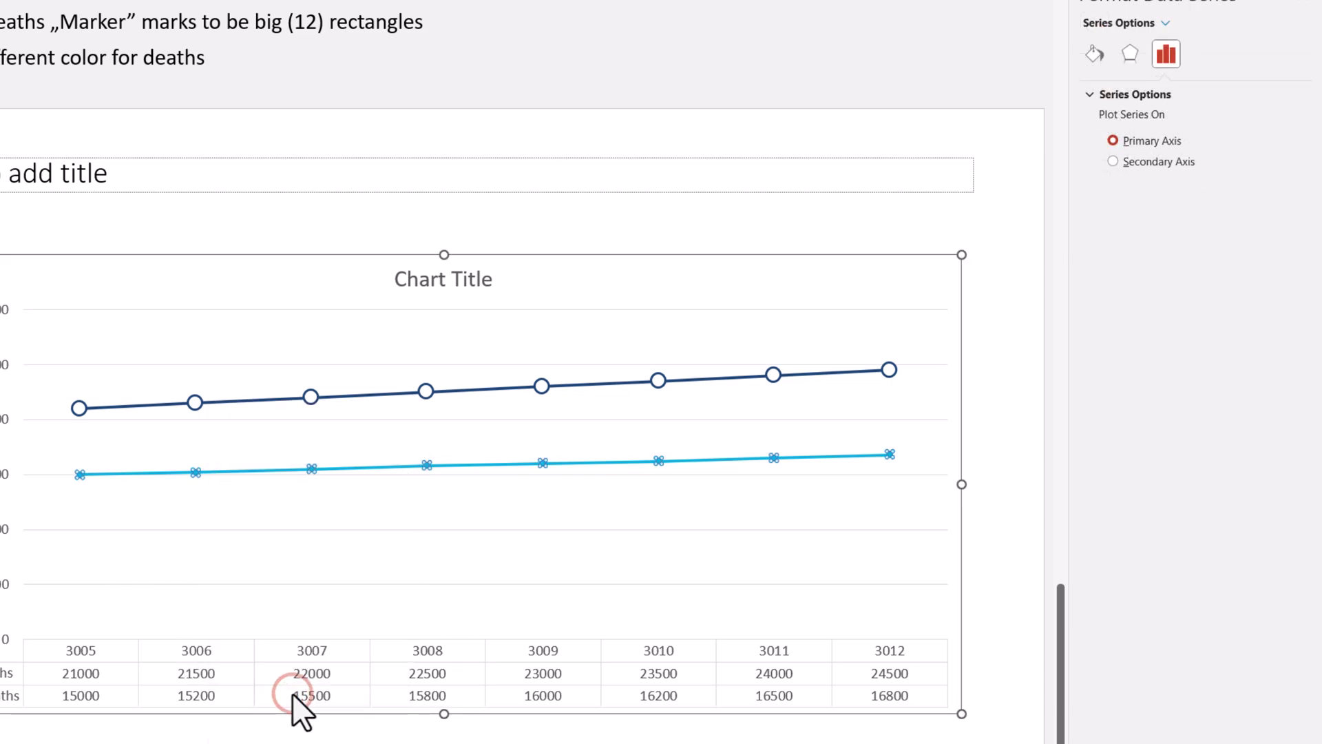
left_click(1125, 51)
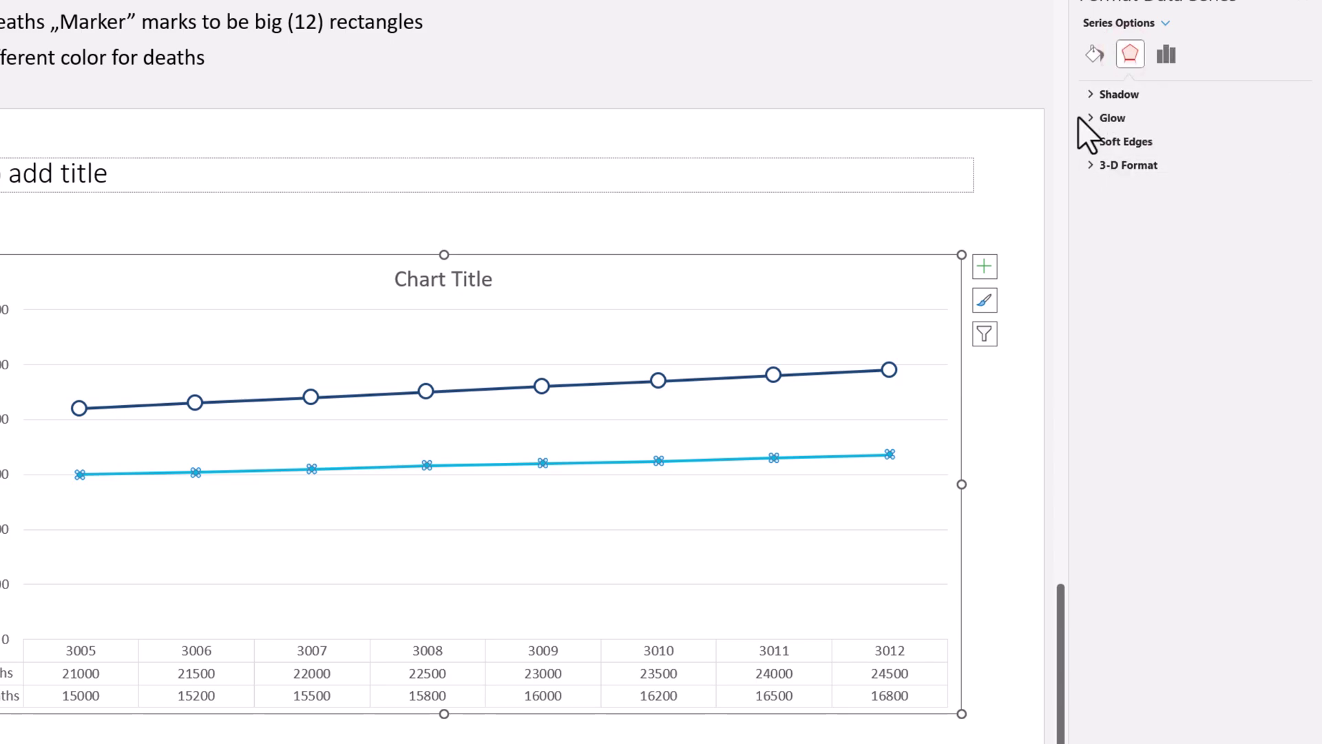
left_click(1095, 53)
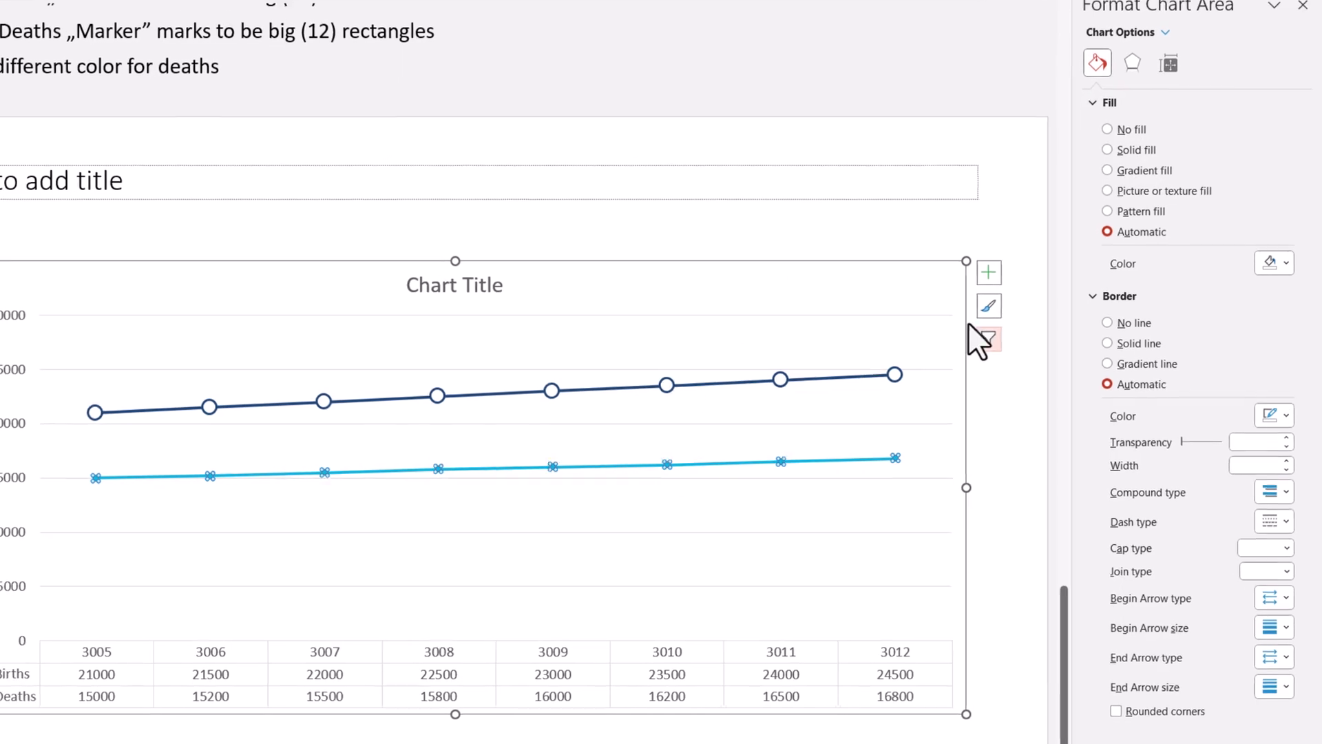
left_click(545, 464)
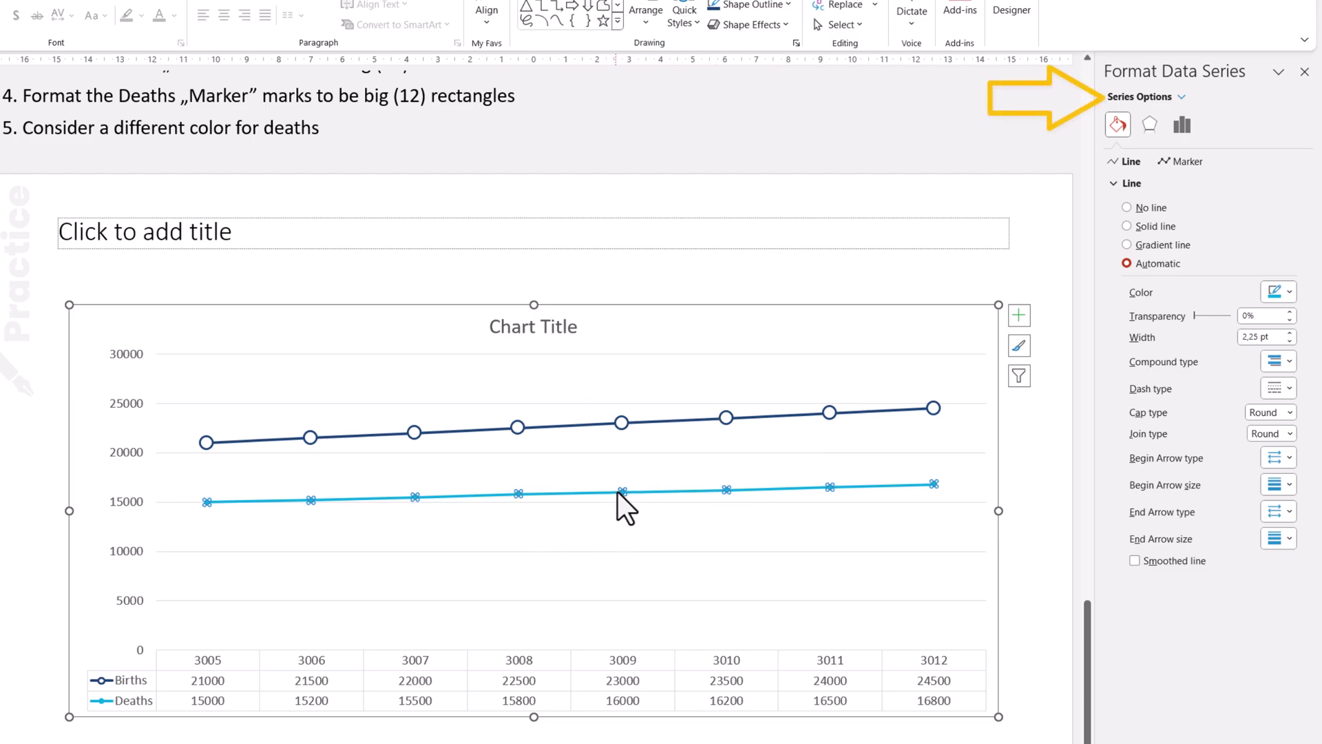
left_click(1180, 95)
left_click(1172, 94)
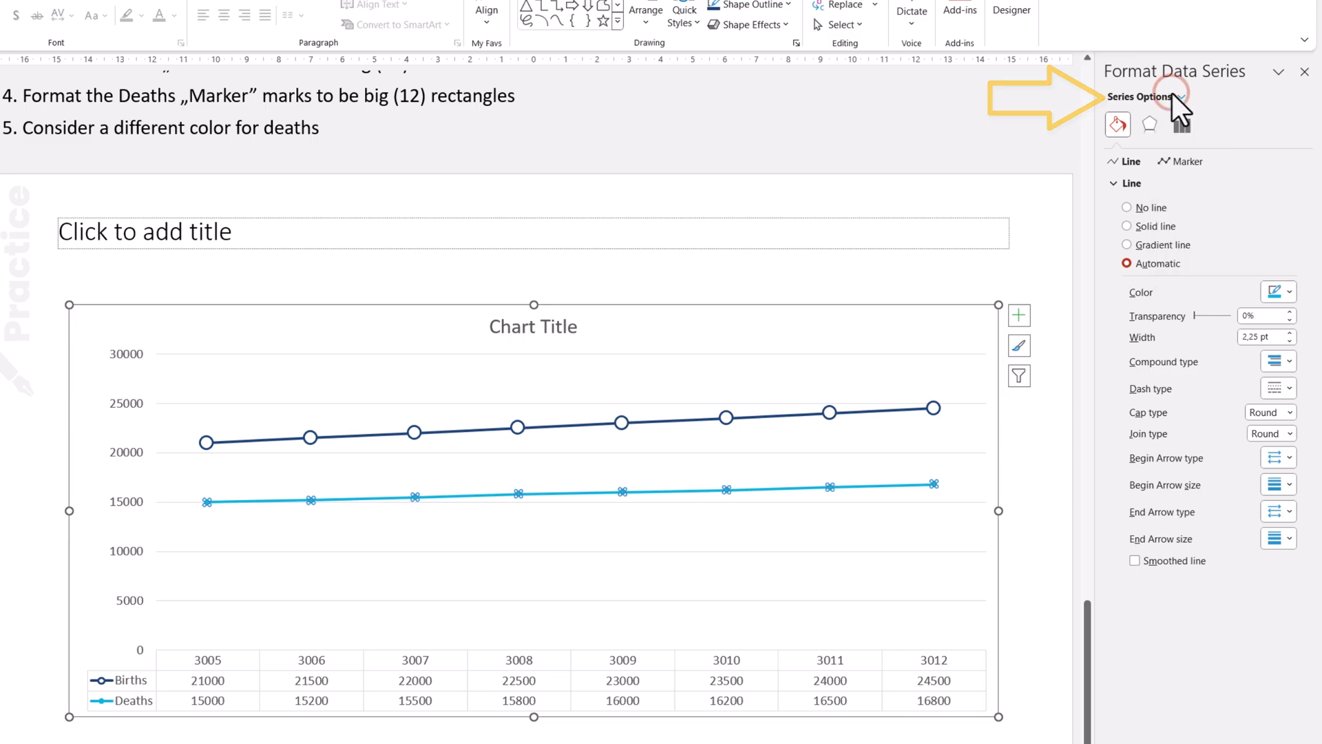
Switch the Deaths markers to built-in squares at size 12.
left_click(1184, 162)
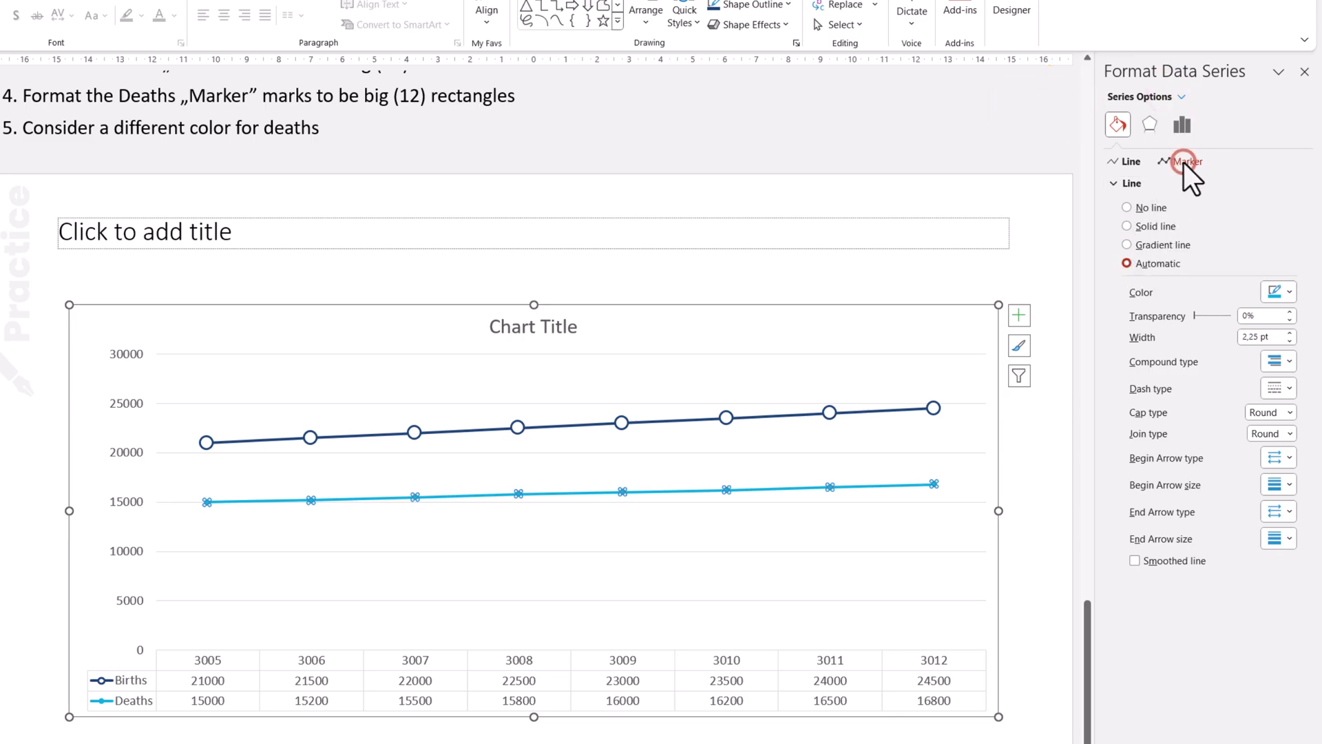
left_click(1280, 353)
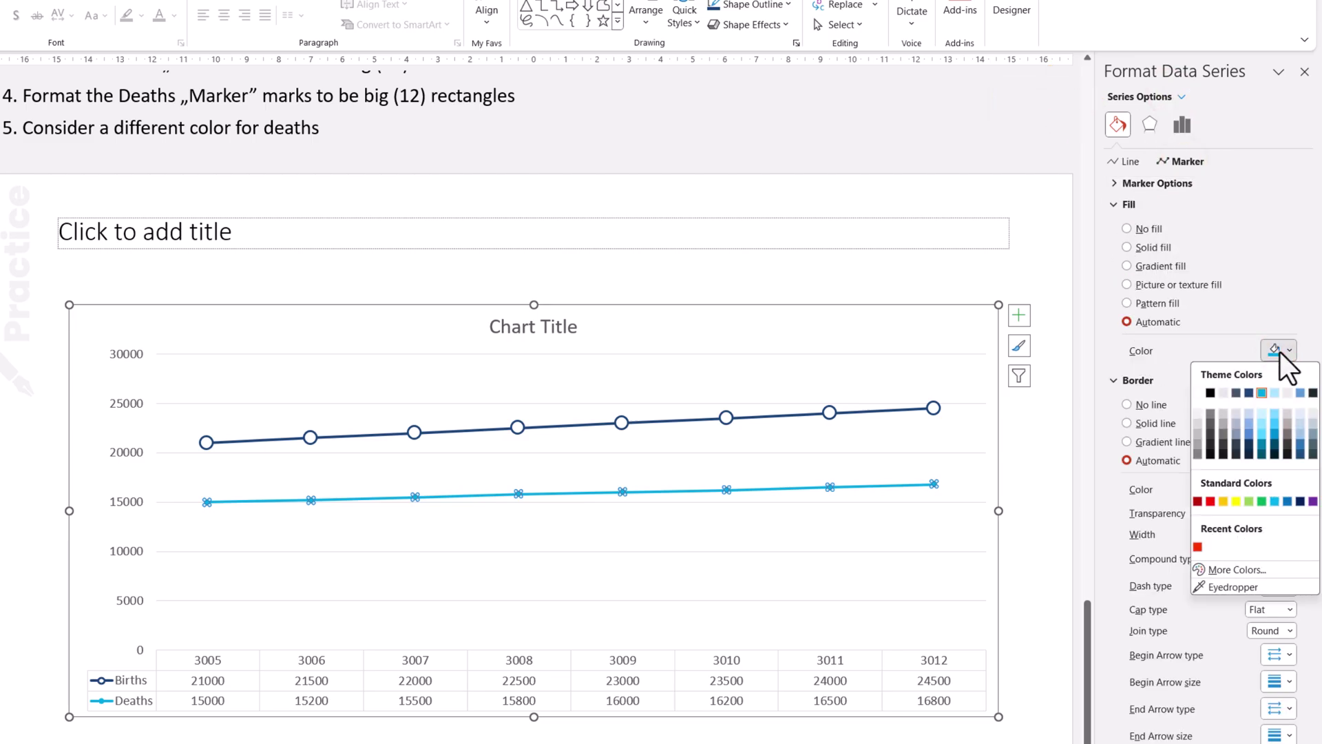
left_click(1280, 353)
left_click(1117, 183)
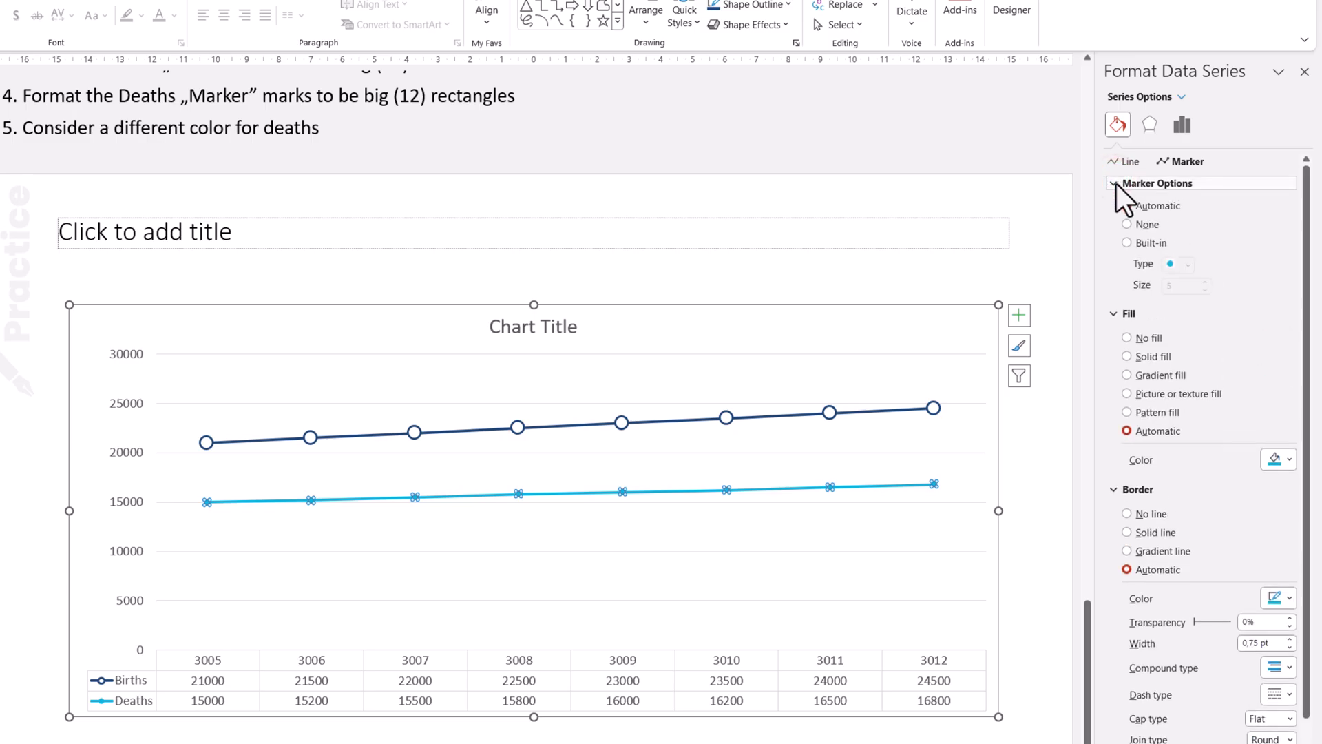
left_click(1126, 244)
left_click(1172, 265)
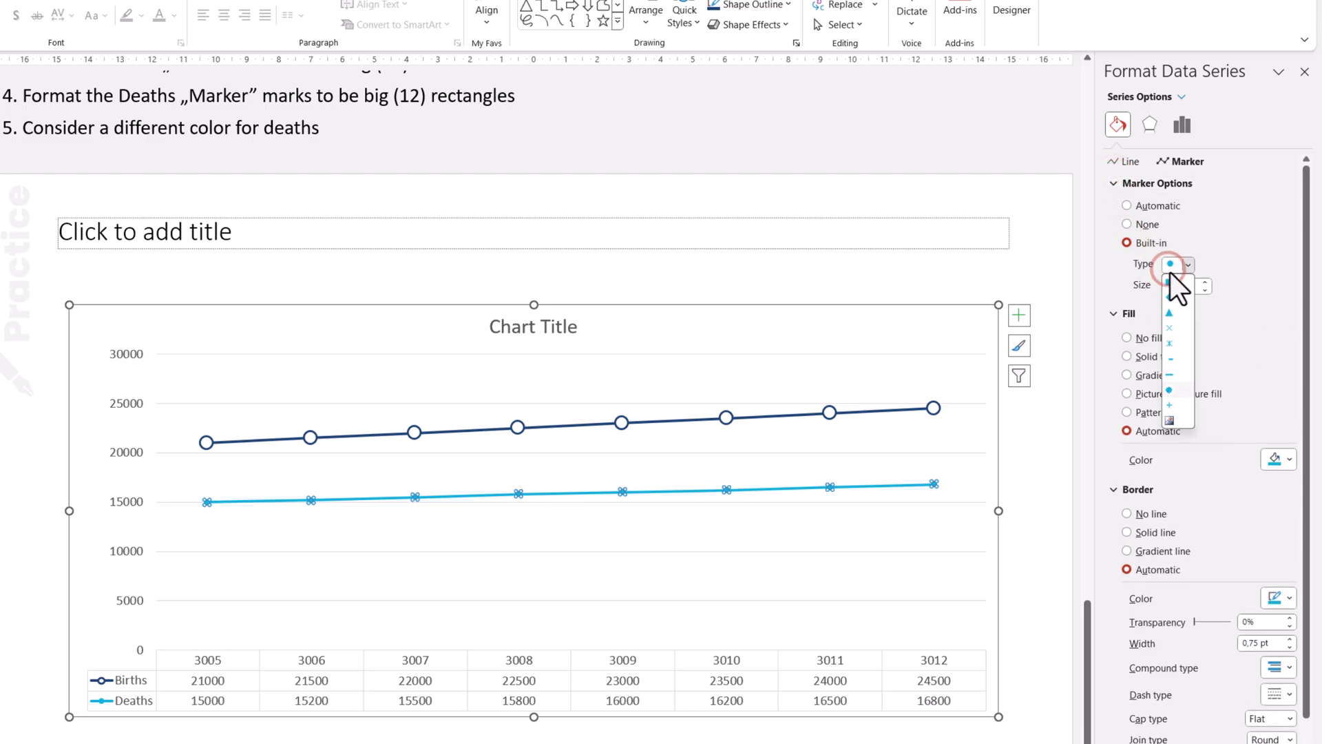
left_click(1173, 281)
left_click(1205, 282)
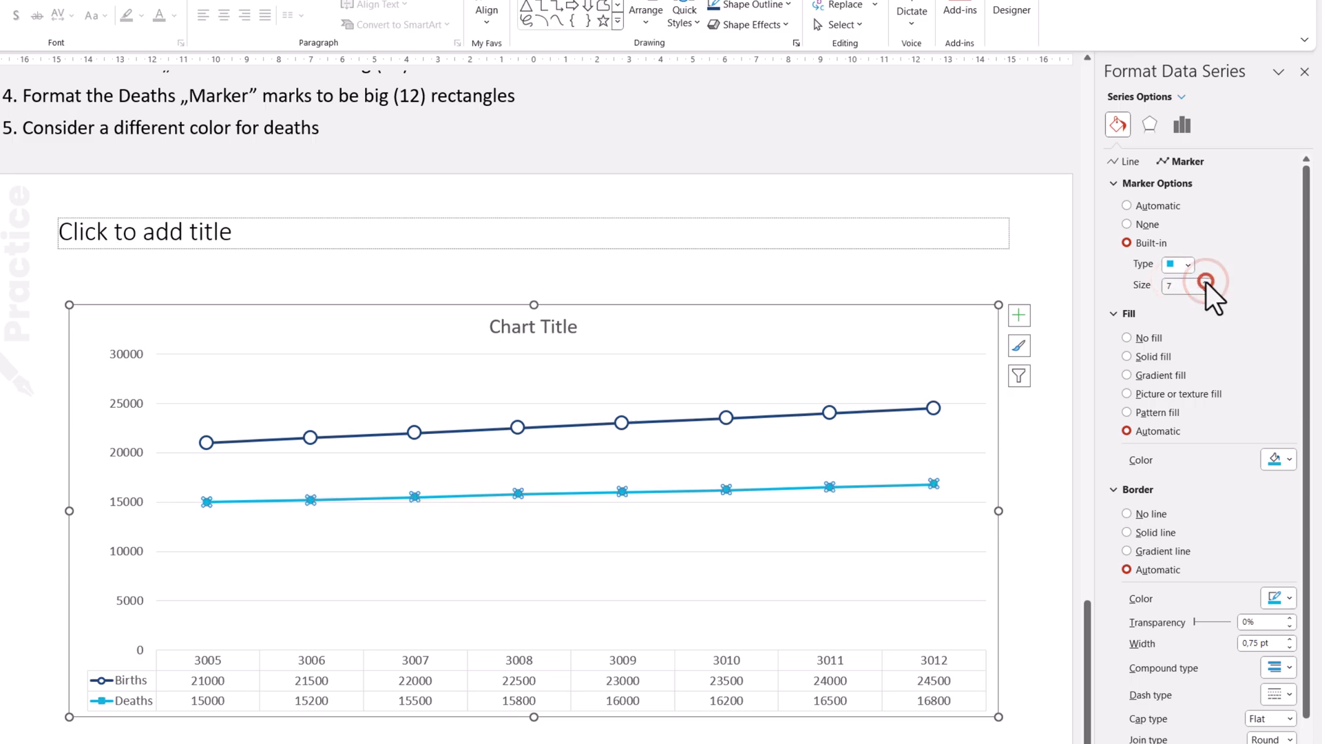
left_click(1205, 282)
left_click(1206, 282)
left_click(1202, 290)
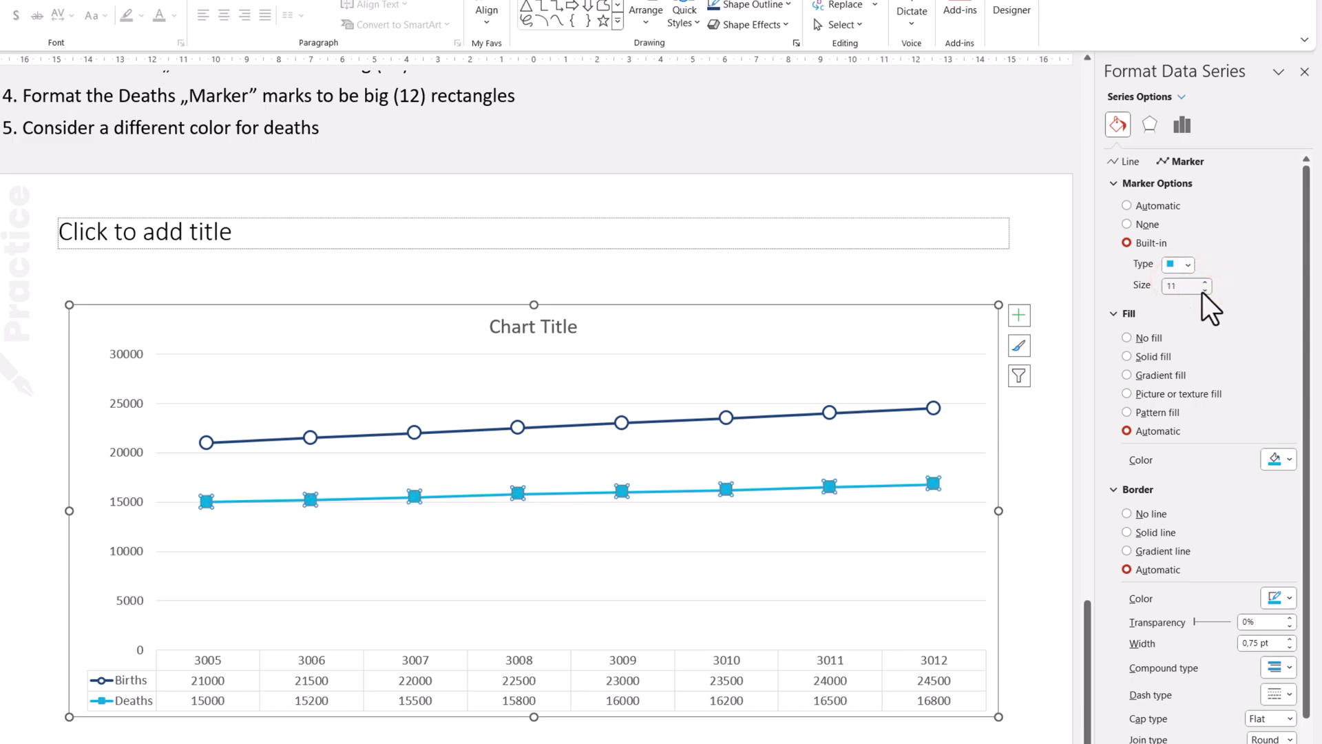
left_click(1204, 284)
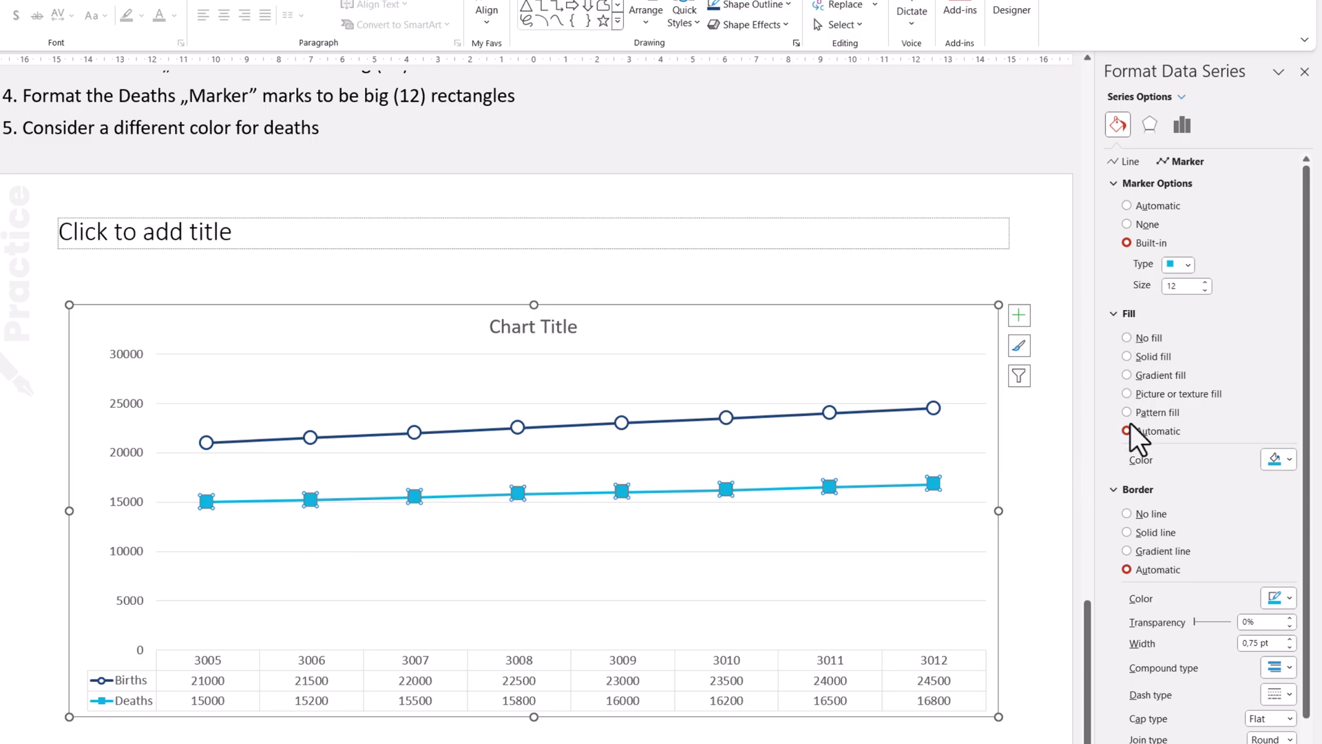
Fill the Deaths markers solid white and give them red 1.75 pt outlines.
left_click(1127, 356)
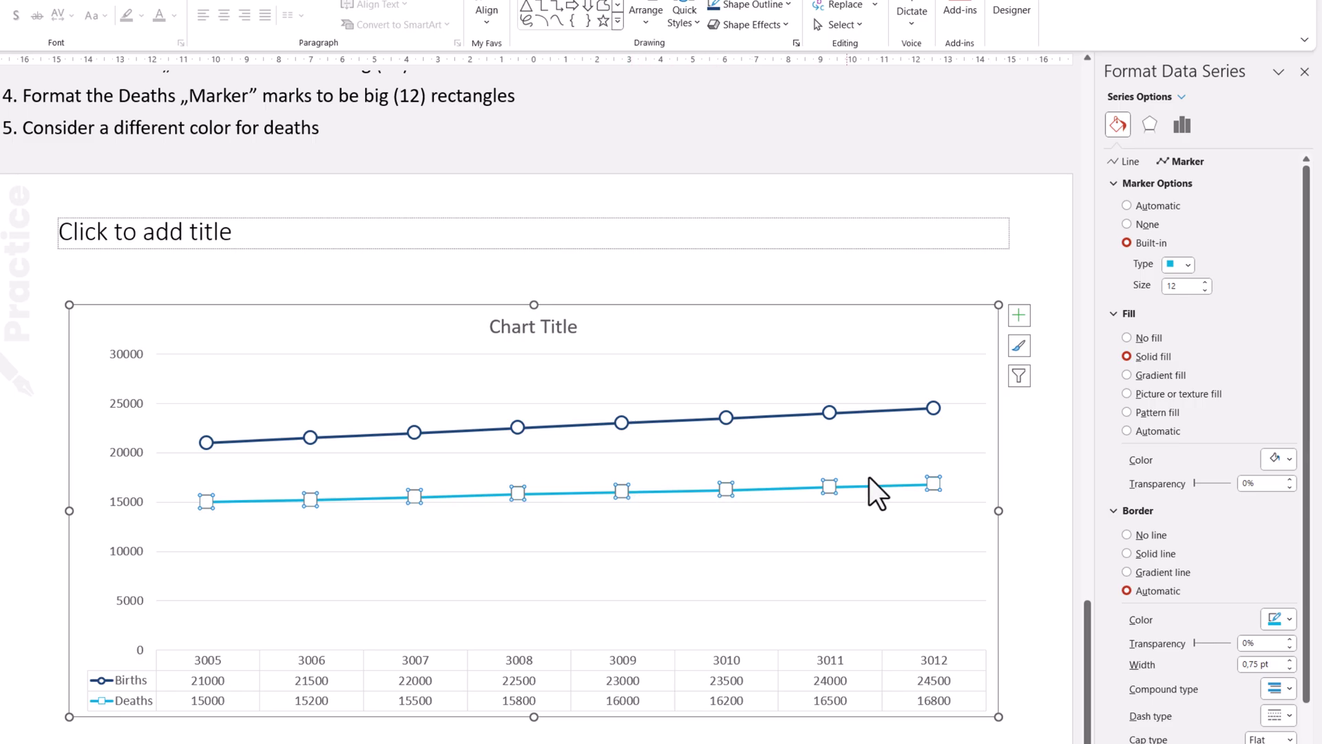
scroll(1102, 506, "down", 3)
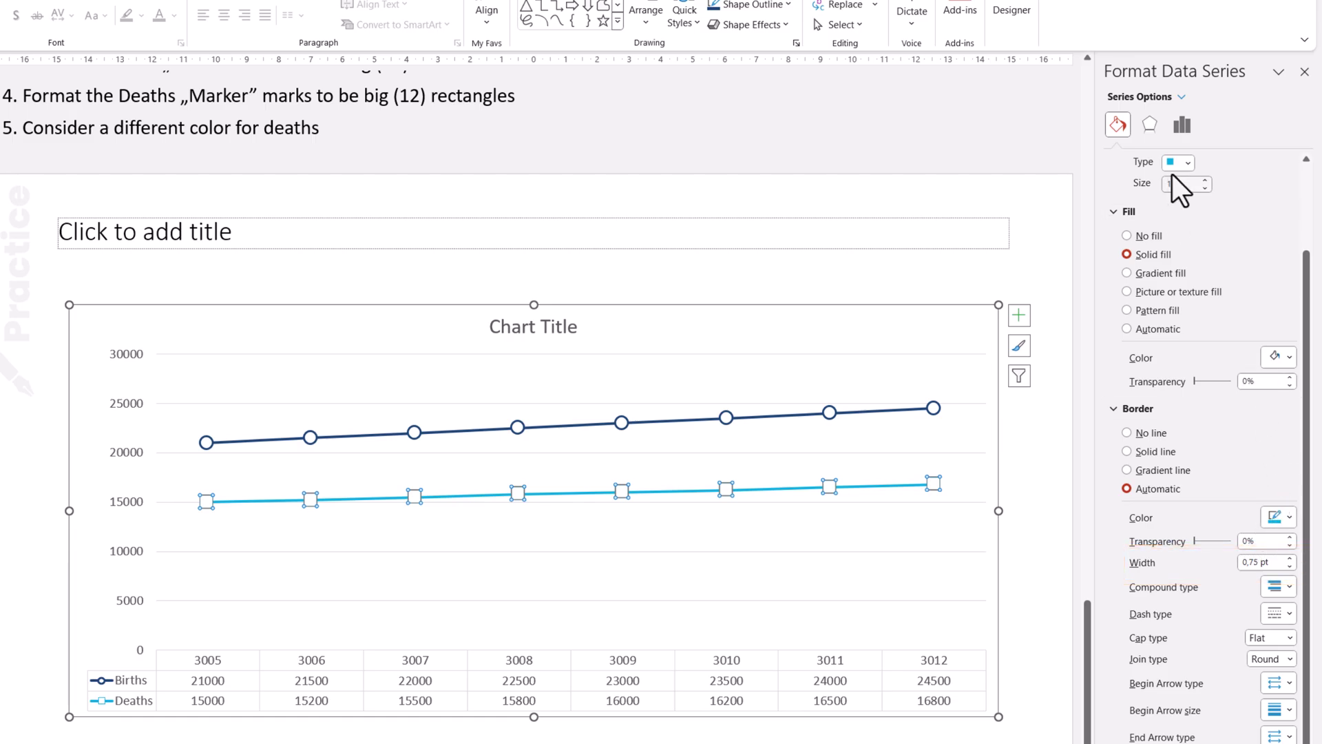
left_click(1281, 520)
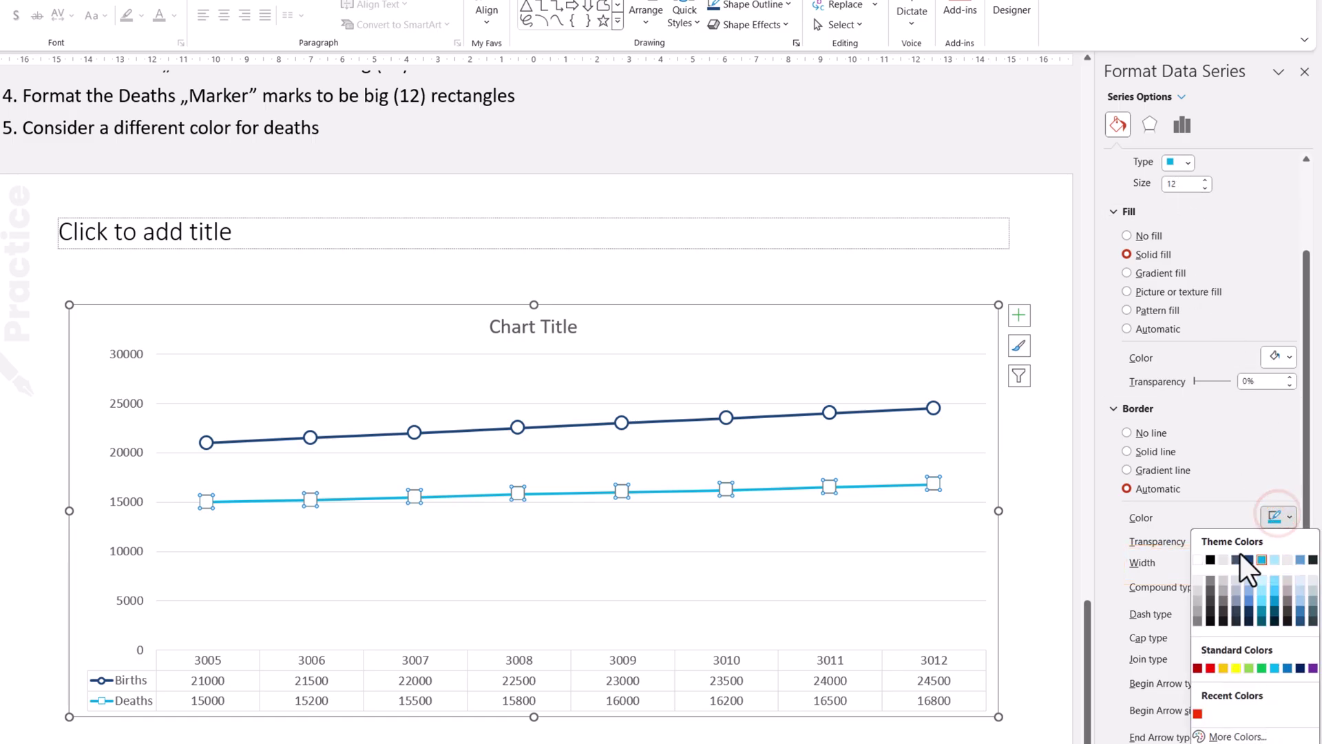
left_click(1210, 668)
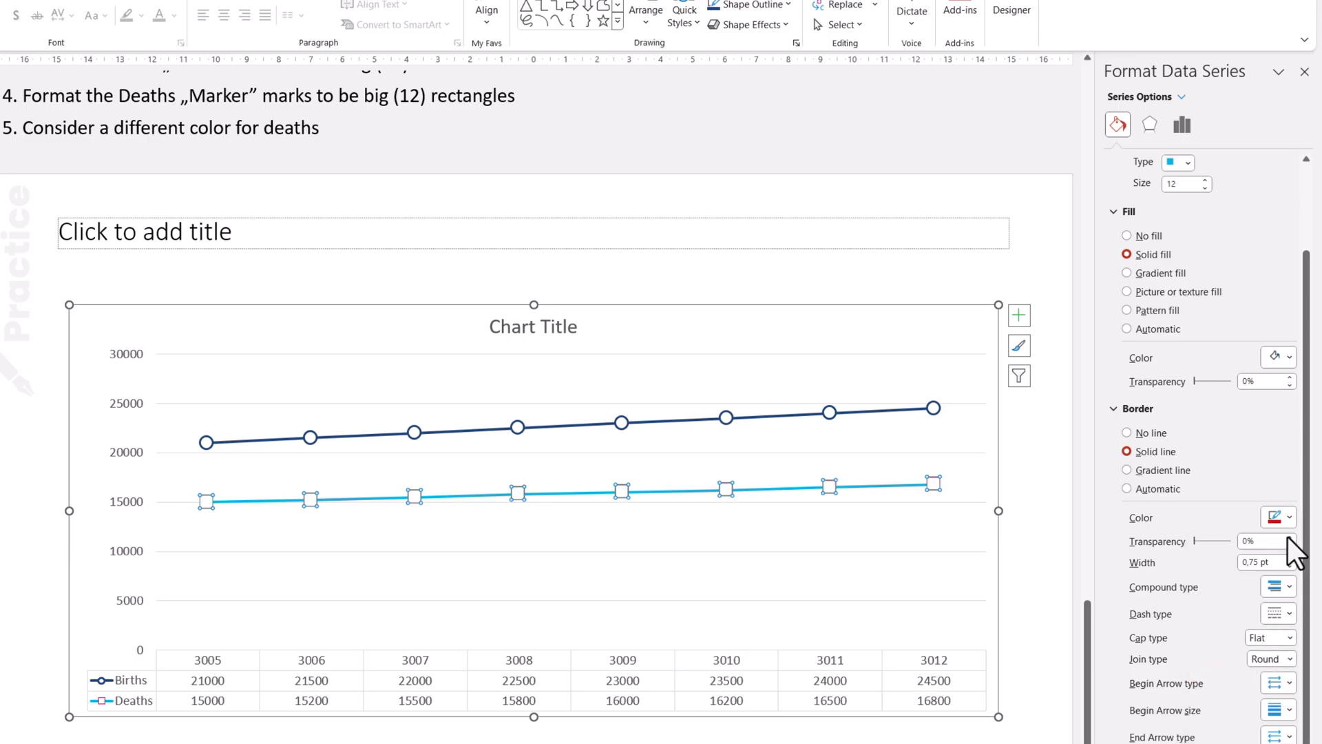
left_click(1290, 558)
left_click(1290, 559)
left_click(1290, 558)
left_click(1290, 559)
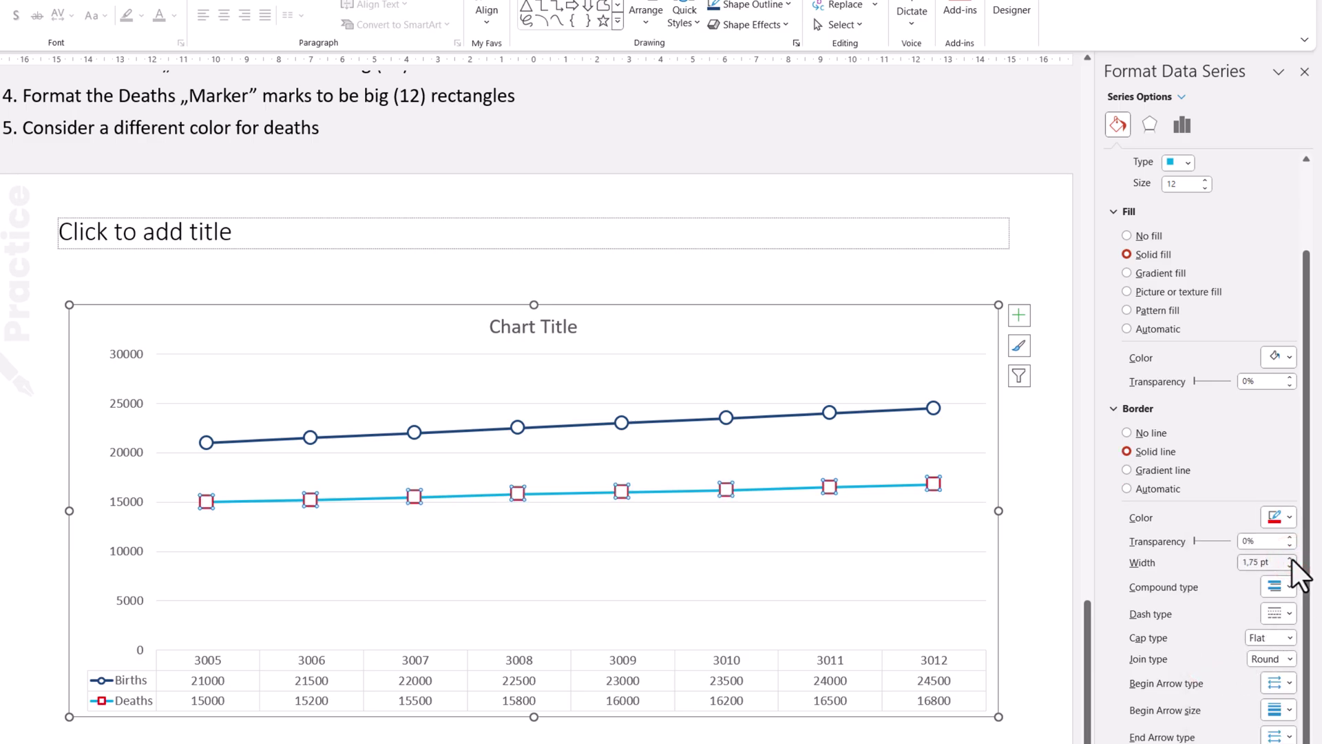
left_click(830, 487)
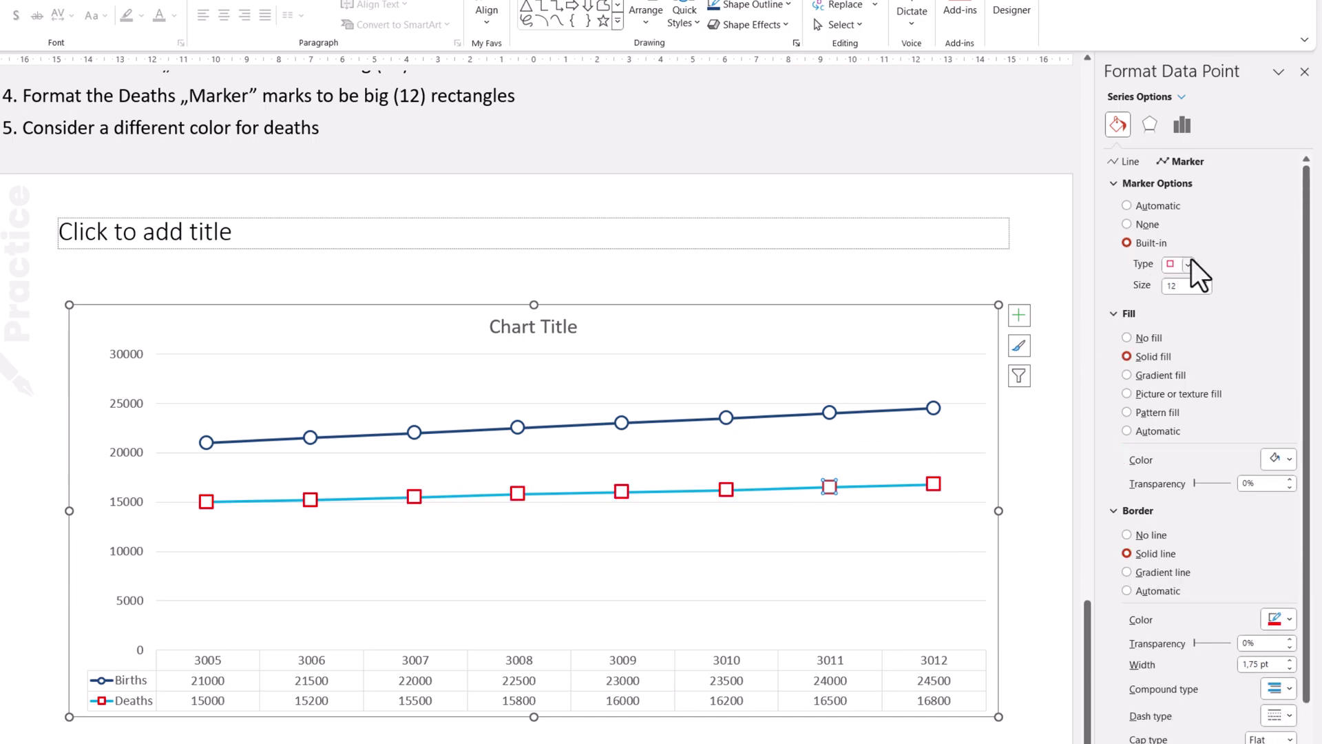
Colour the 3010–3011 segment of the Deaths line red.
left_click(1122, 164)
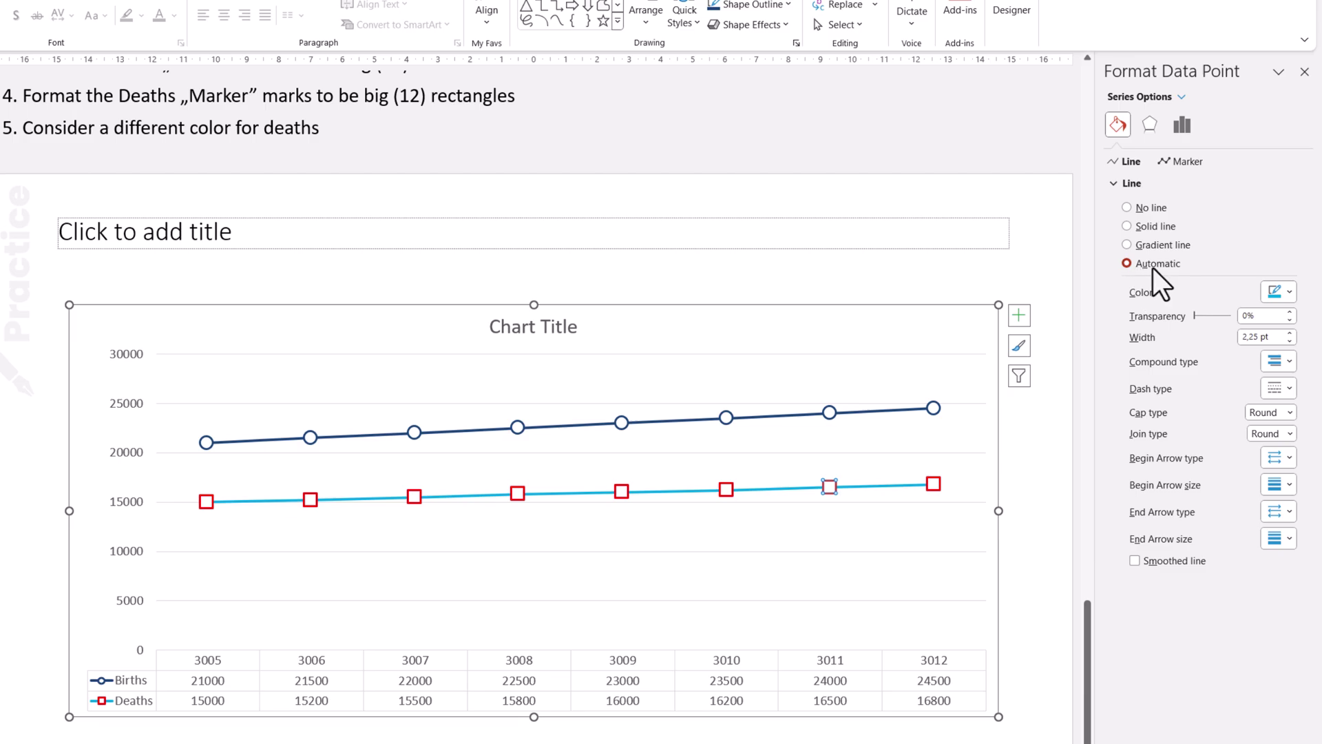
left_click(1284, 294)
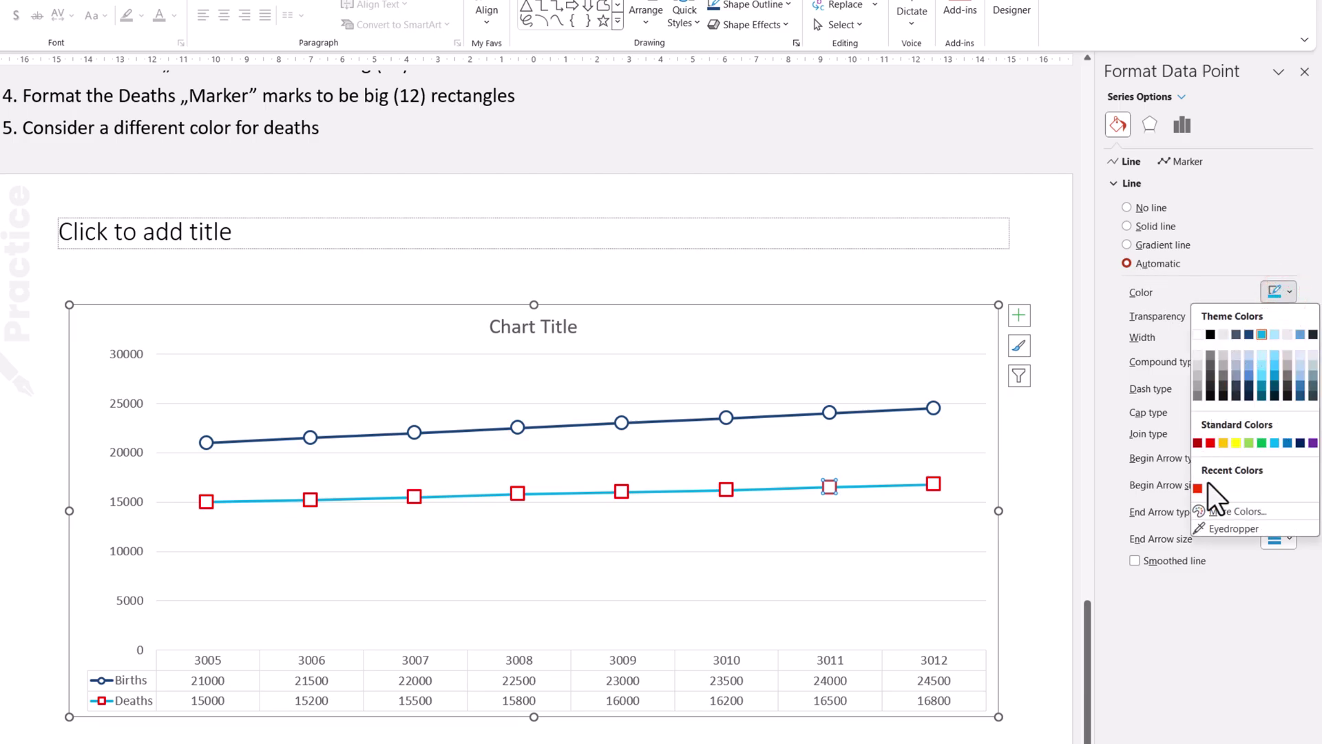
left_click(1211, 443)
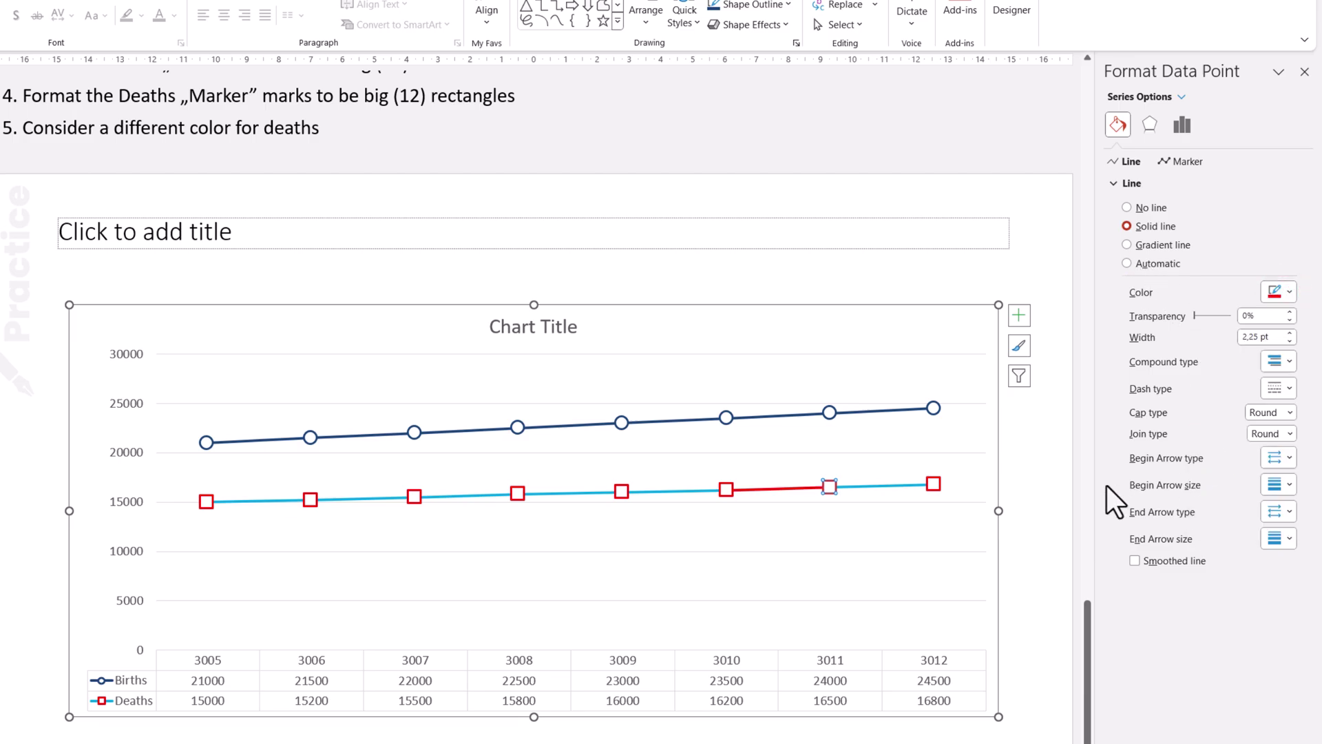
left_click(1031, 573)
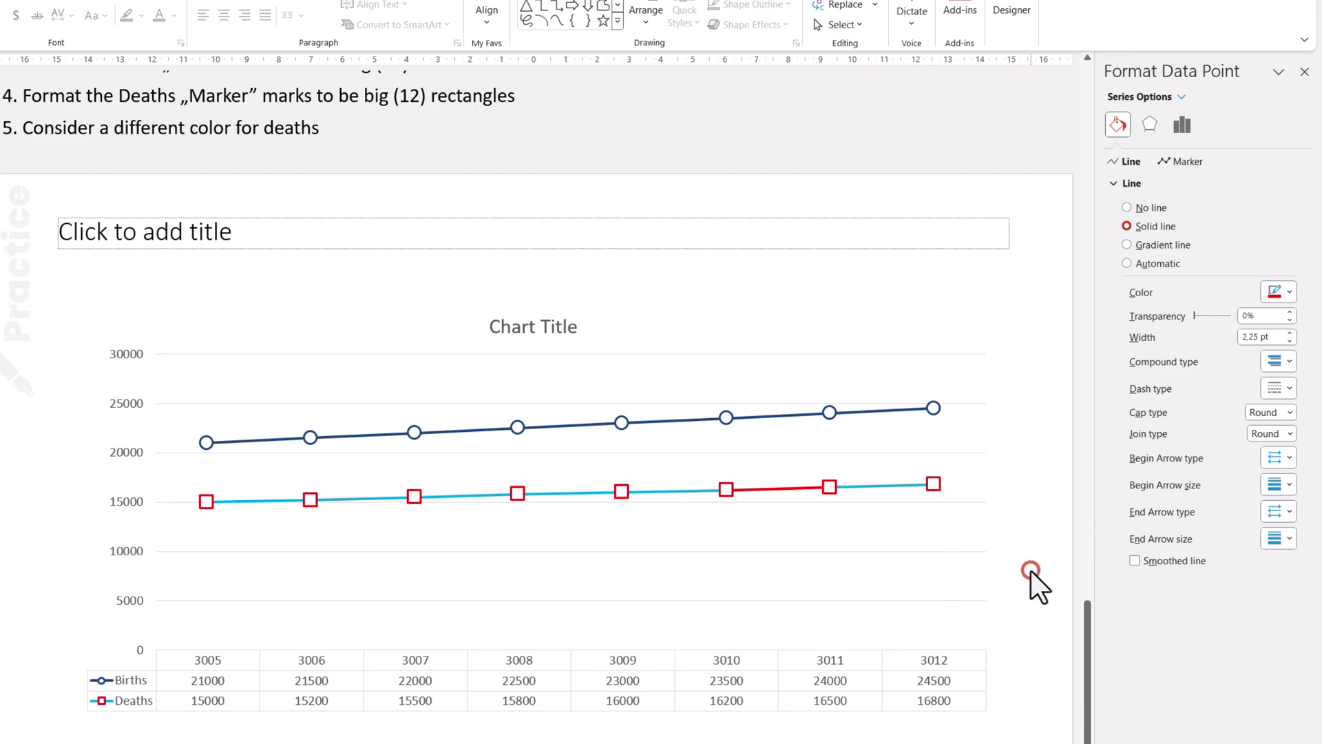
Set the line colour of the whole Deaths series to red.
left_click(232, 503)
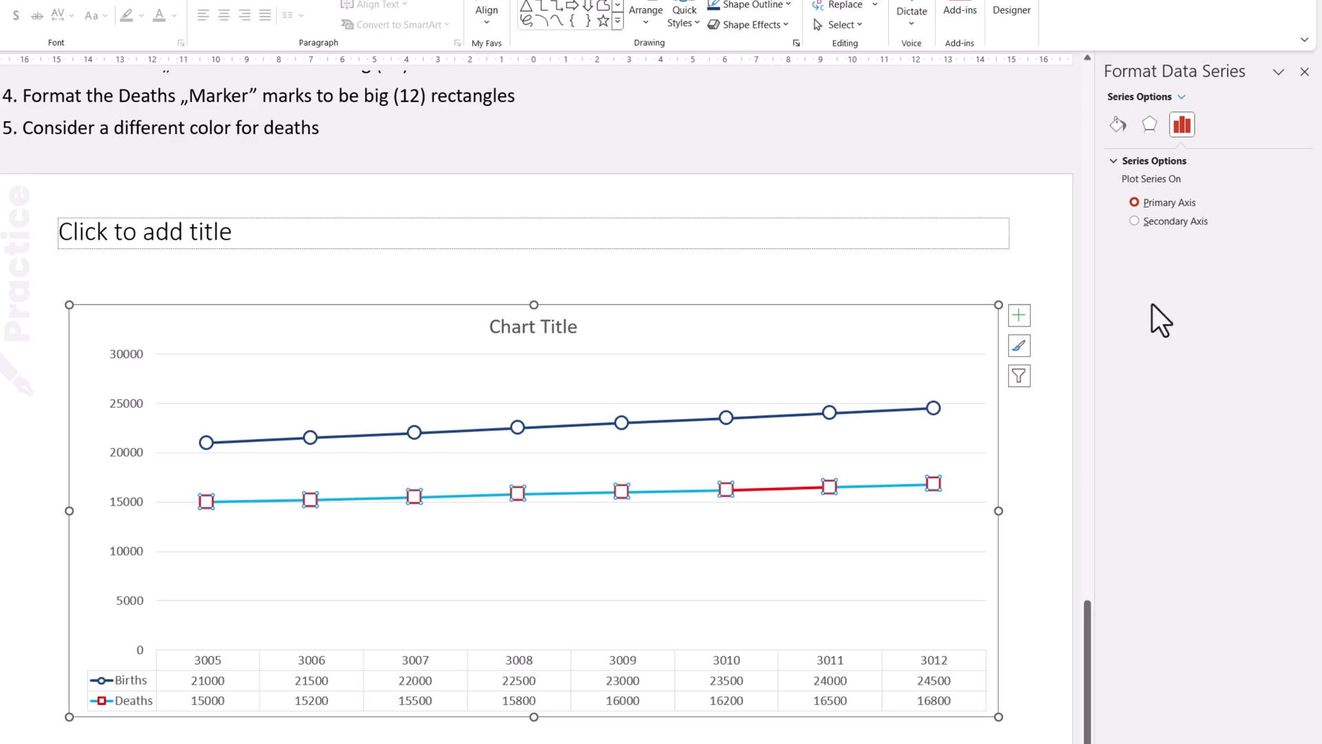
left_click(1118, 125)
left_click(1282, 292)
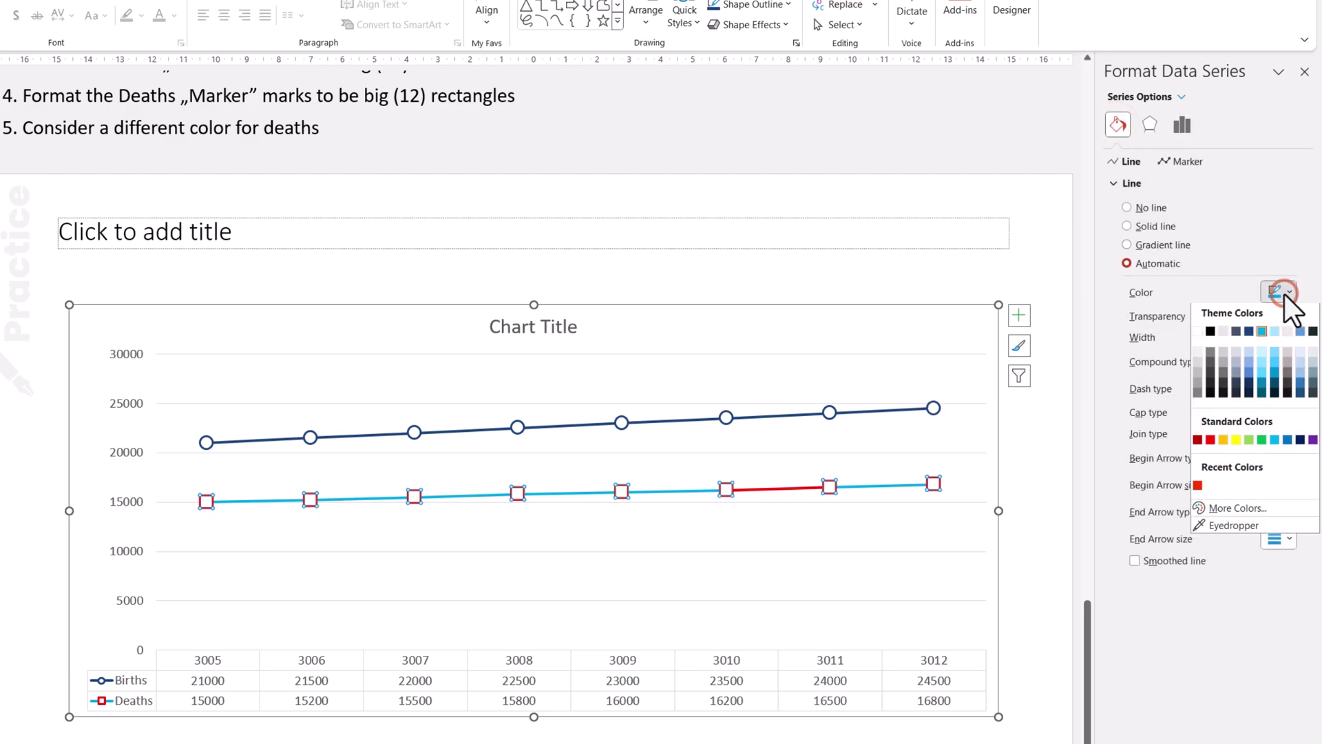
left_click(1209, 444)
left_click(747, 157)
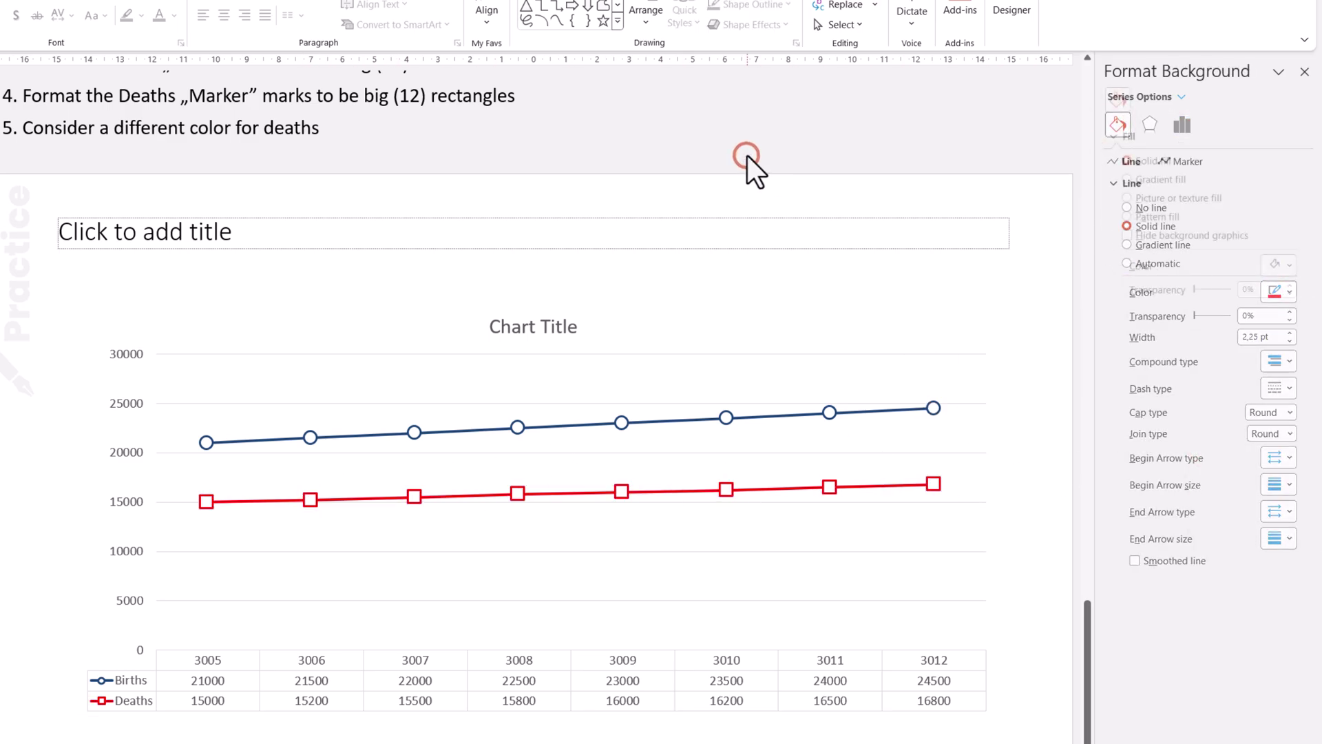
scroll(756, 214, "down", 3)
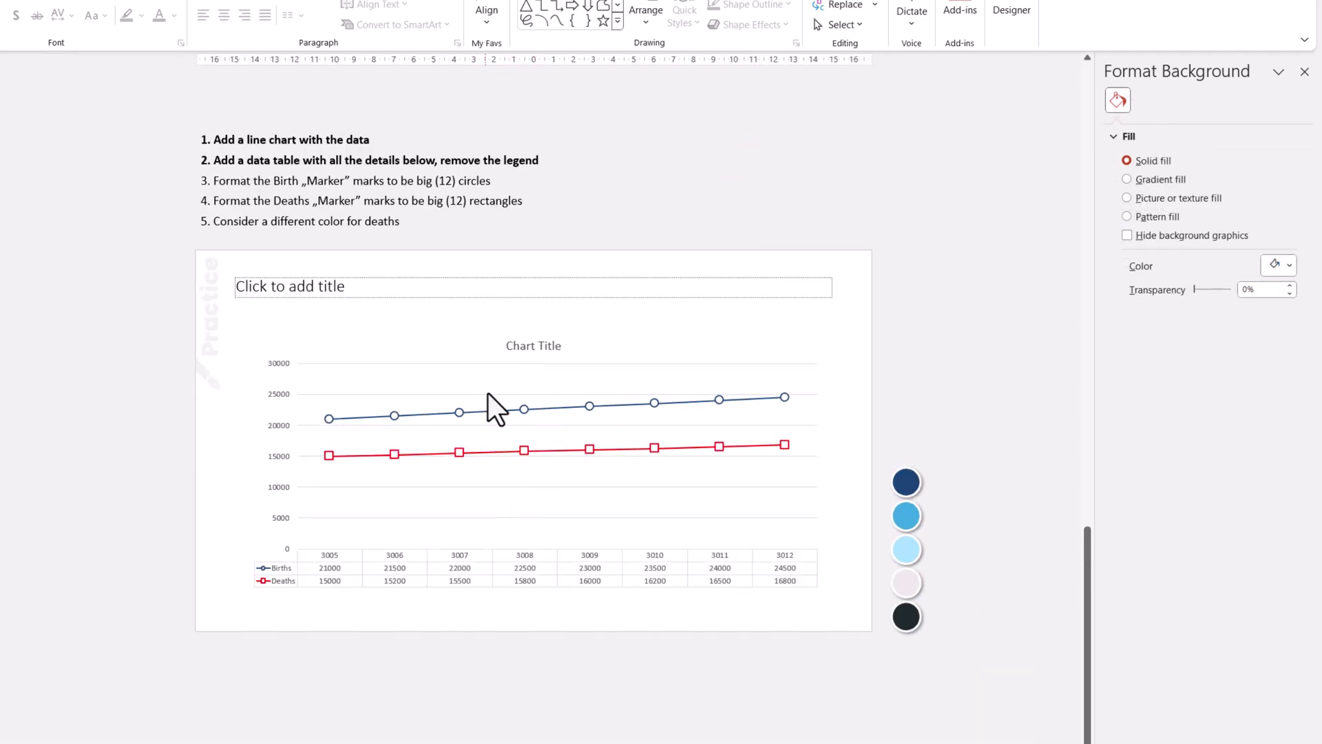
Paste slide 2's two-line title into slide 3's chart title and left-align it.
scroll(509, 352, "up", 2)
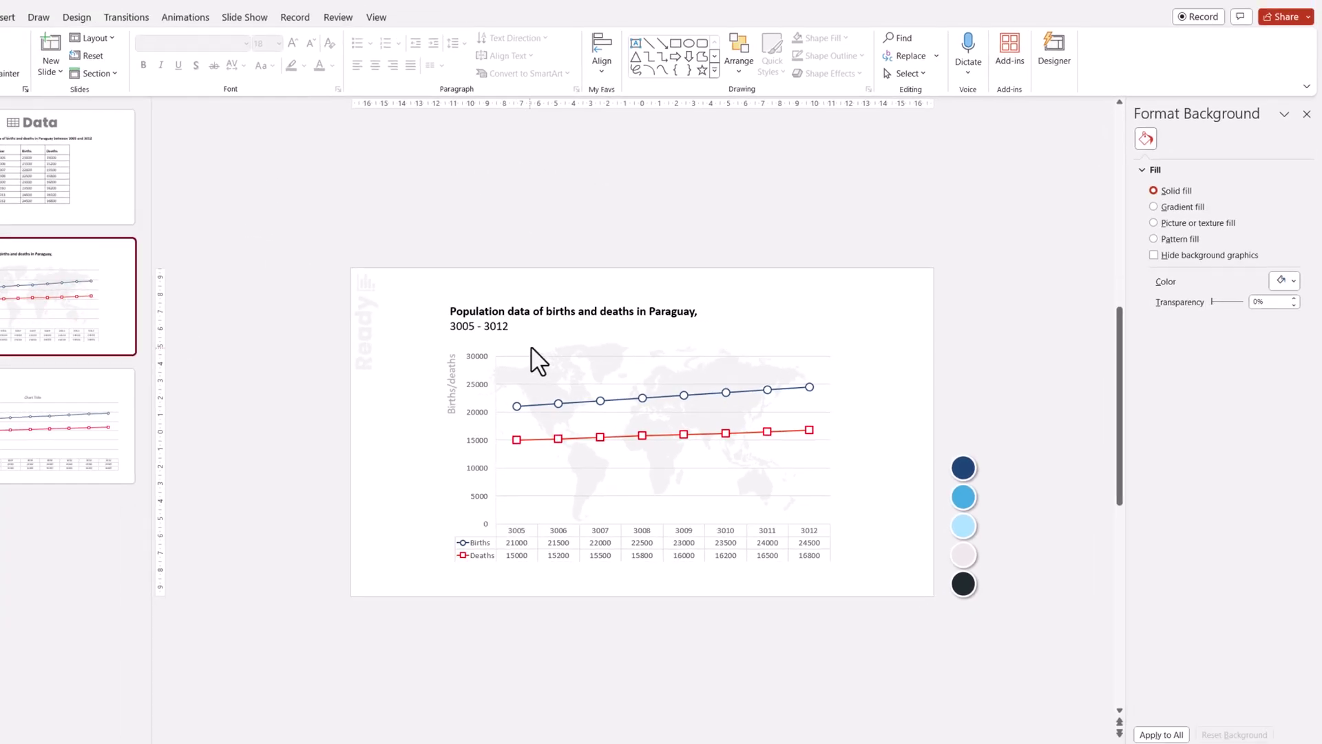
left_click(525, 318)
left_click_drag(525, 318, 625, 350)
key("ctrl+c")
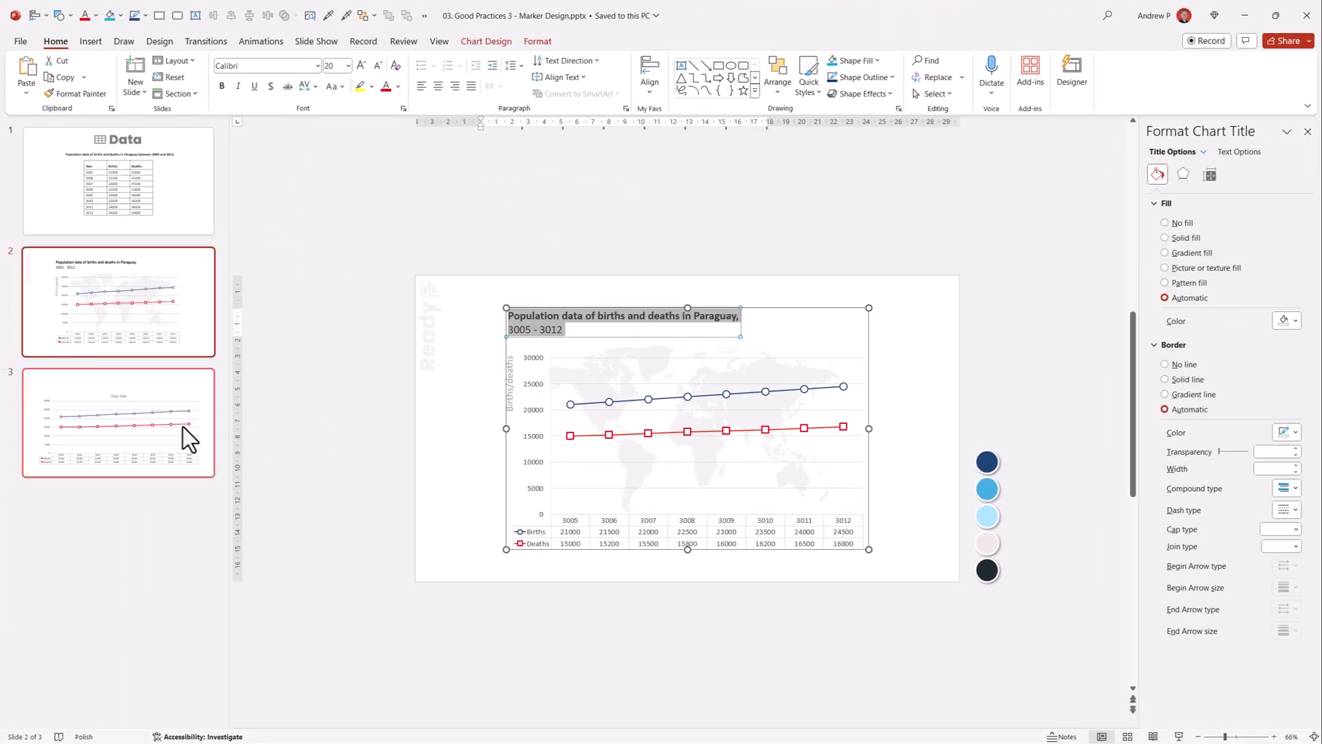
left_click(181, 427)
left_click(655, 351)
key("ctrl+v")
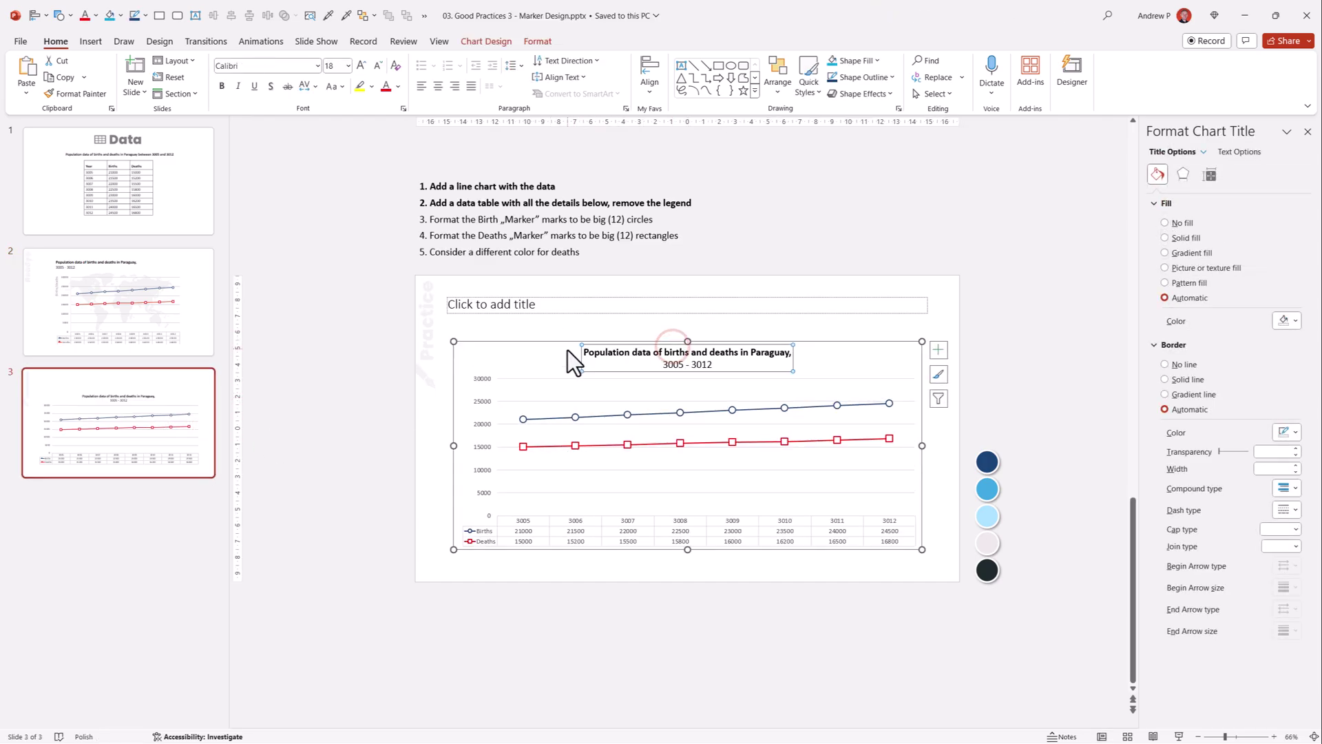
left_click(421, 86)
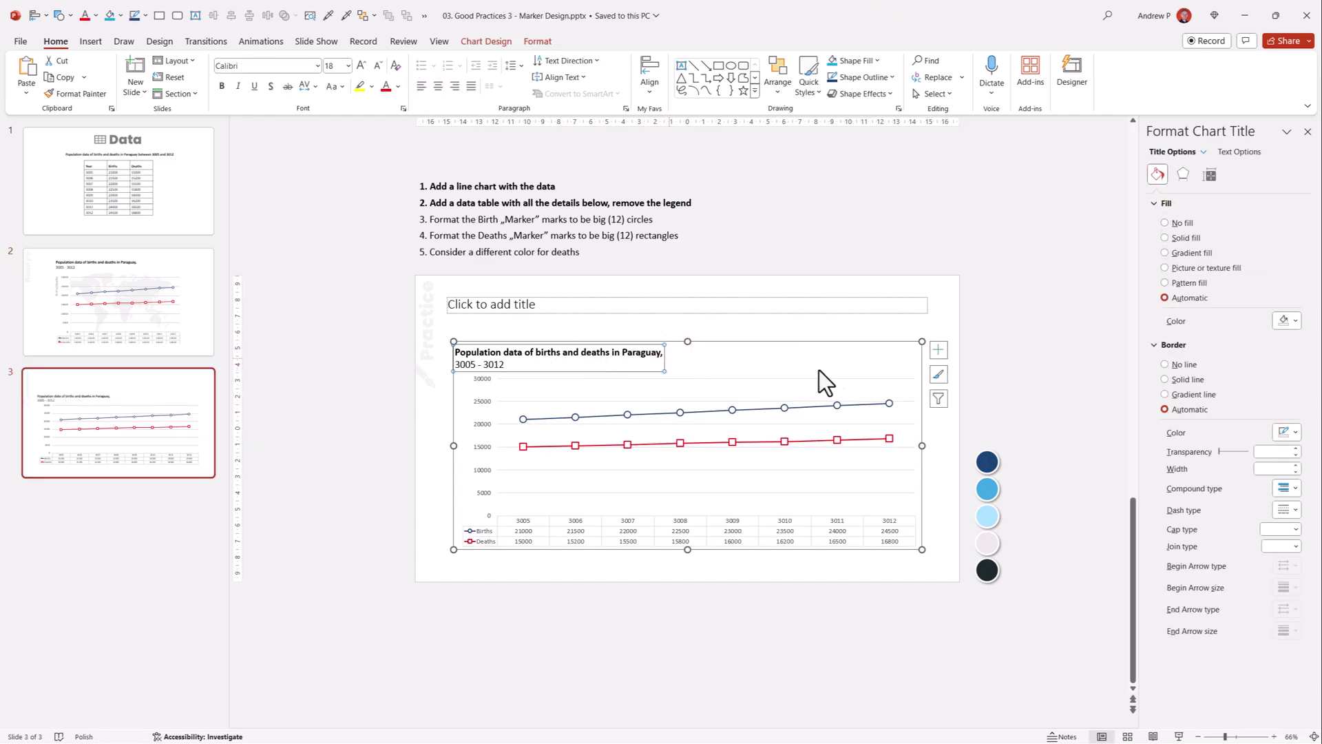
Move the slide 2 chart higher on its slide, then return to slide 3.
left_click(196, 304)
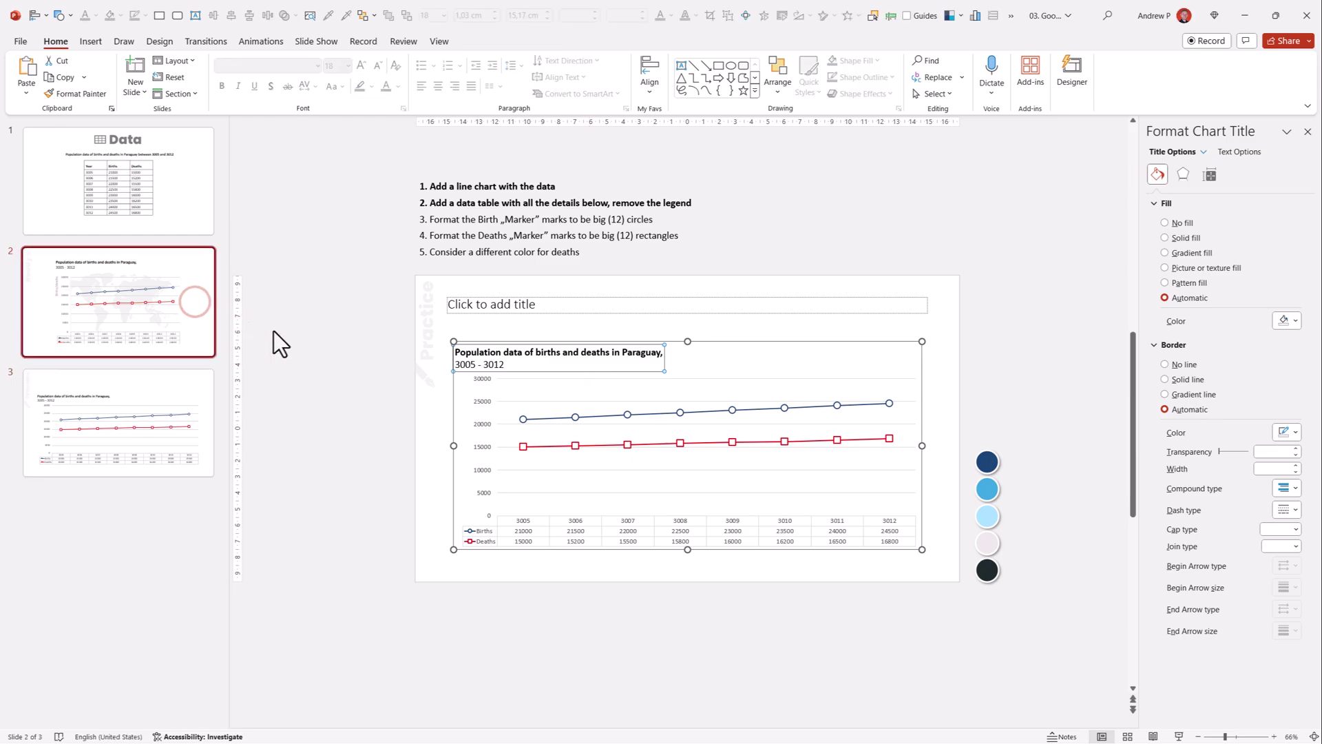
left_click(653, 342)
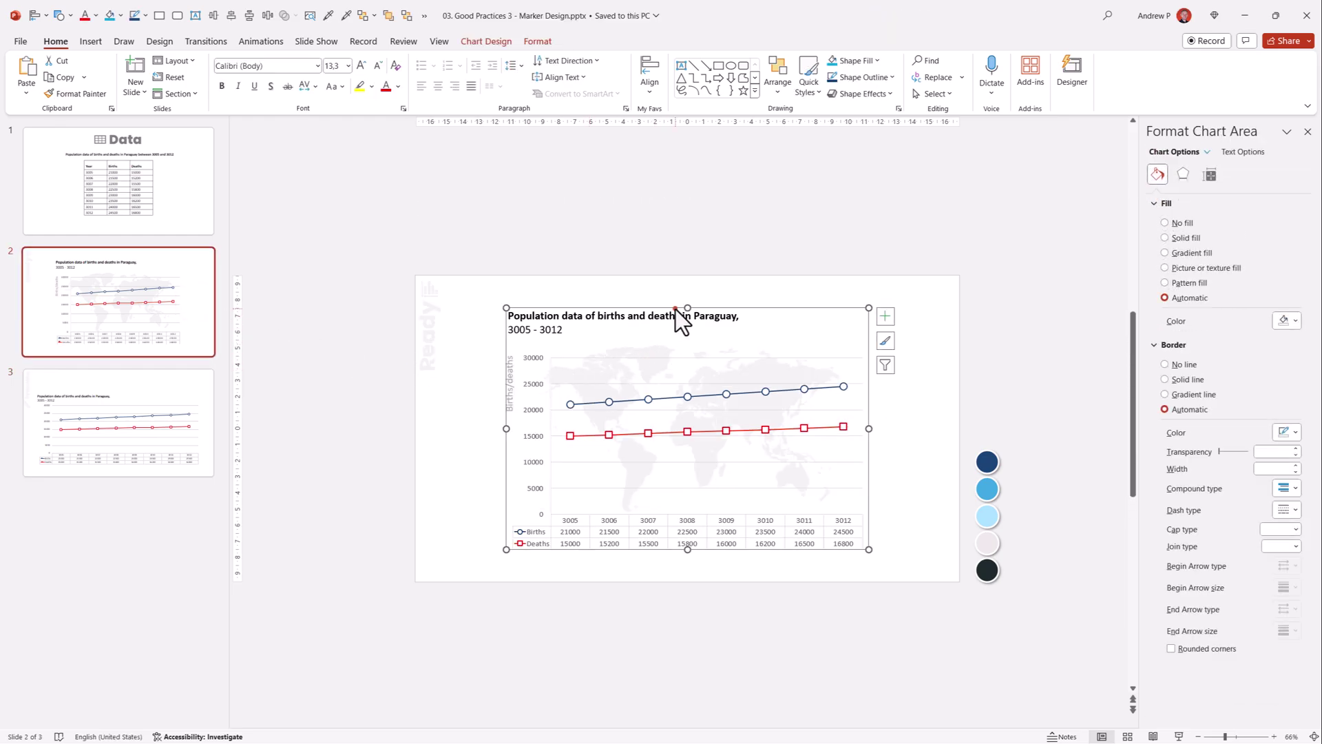
left_click_drag(675, 308, 677, 270)
left_click(925, 477)
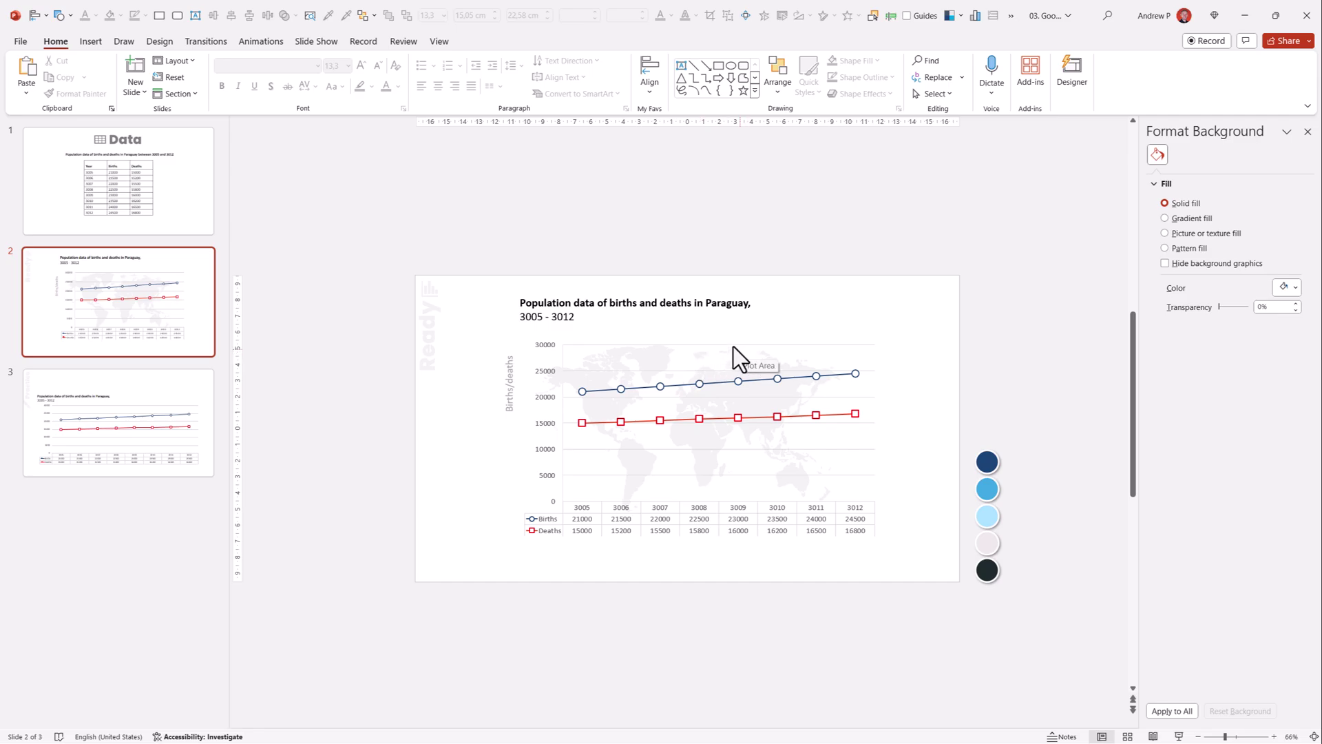
left_click(140, 393)
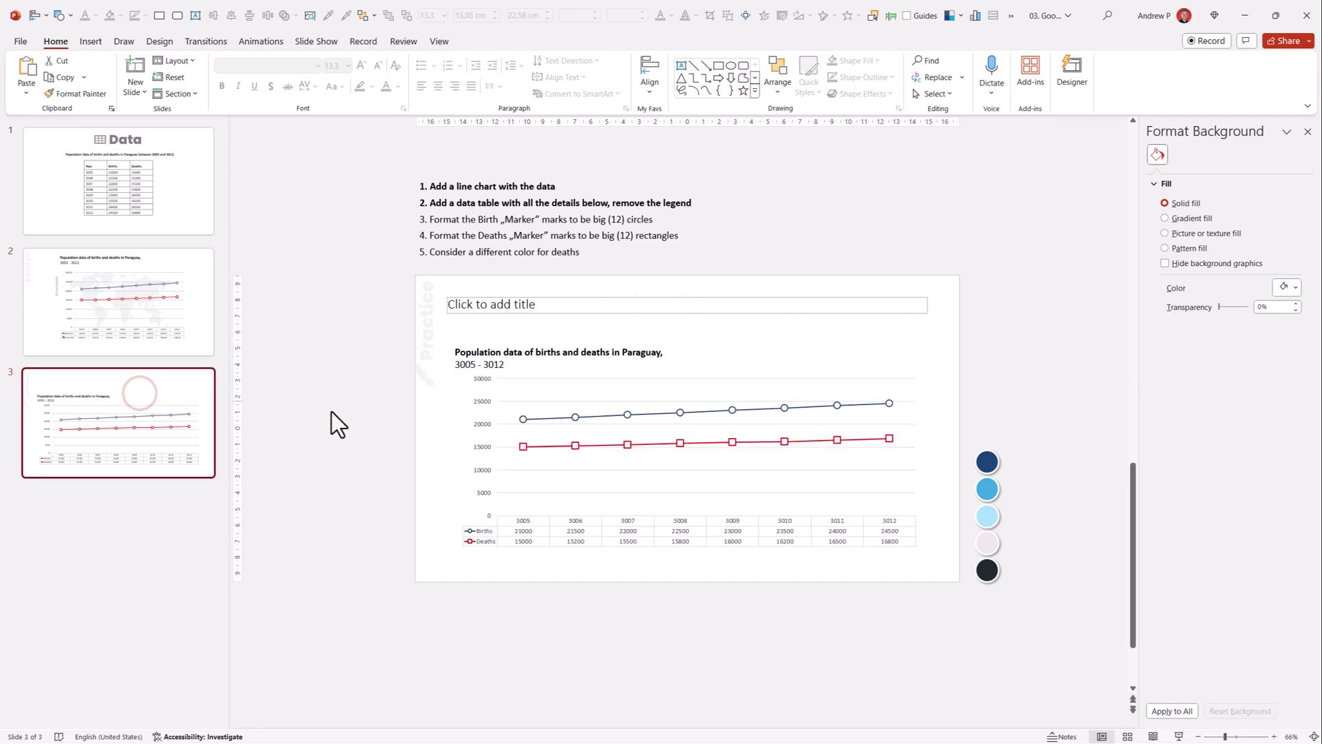
Send the world map picture to the back, behind the chart.
left_click(726, 448)
right_click(752, 343)
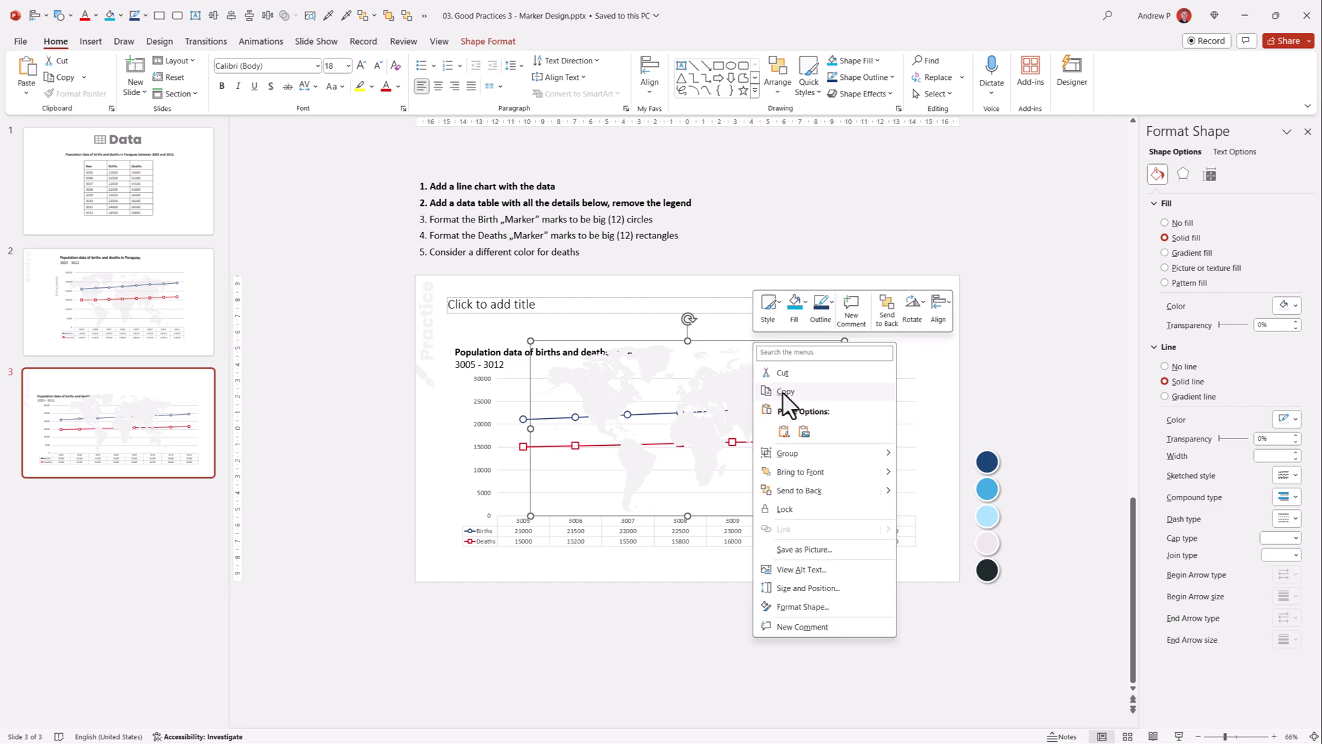
left_click(814, 480)
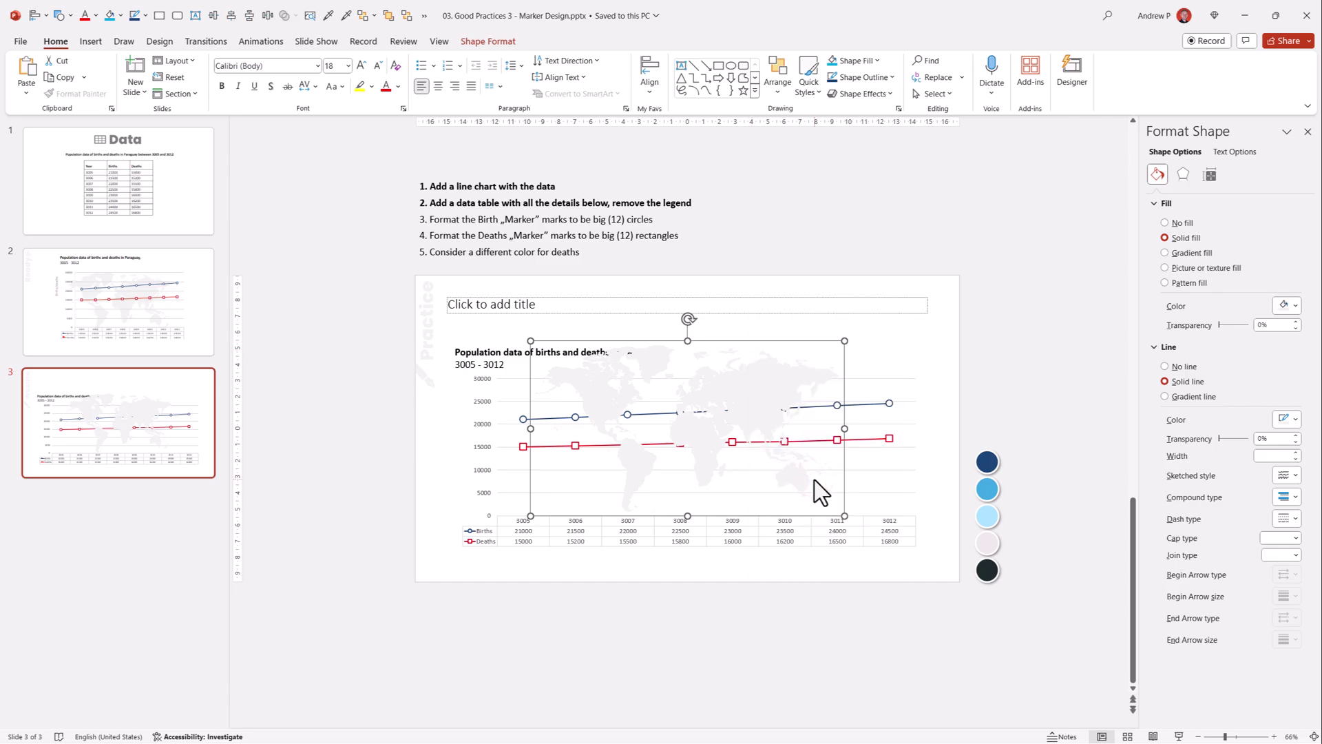
right_click(783, 343)
left_click(845, 494)
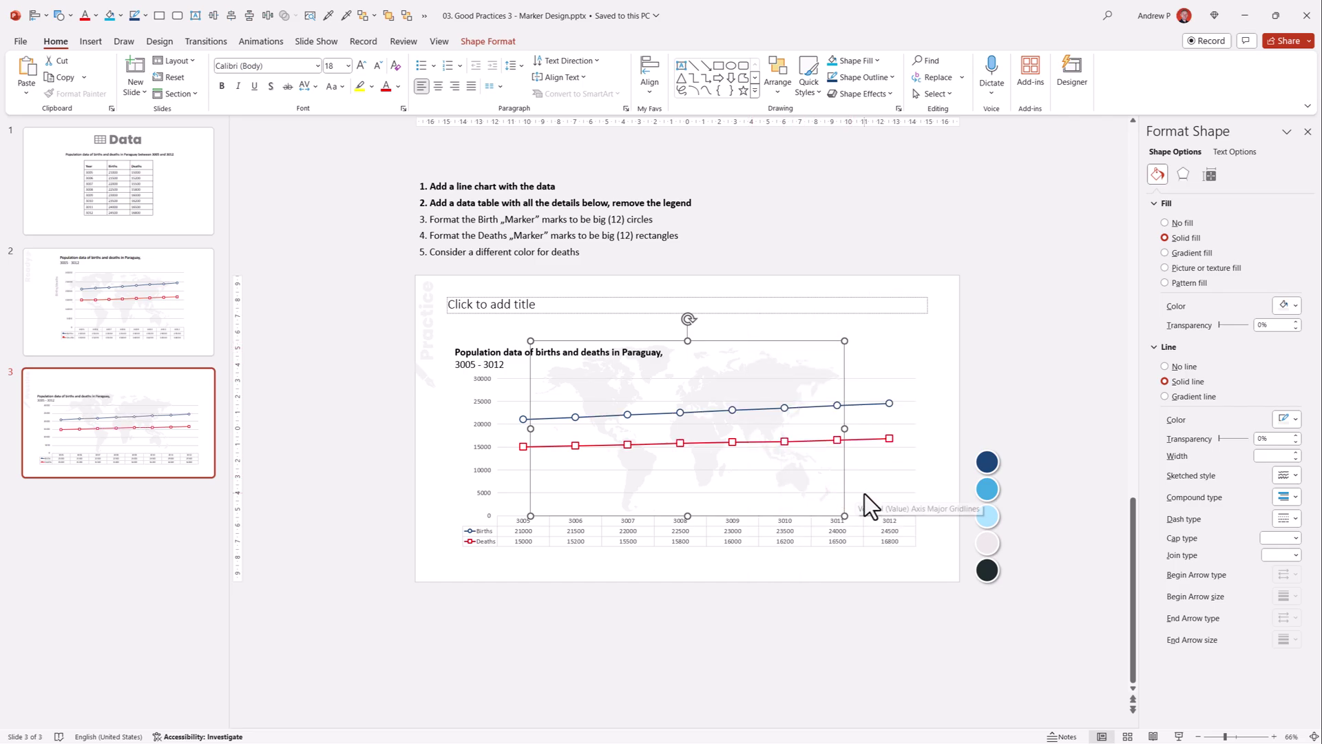
Shrink the chart area toward its top-left corner.
left_click(904, 499)
left_click(920, 548)
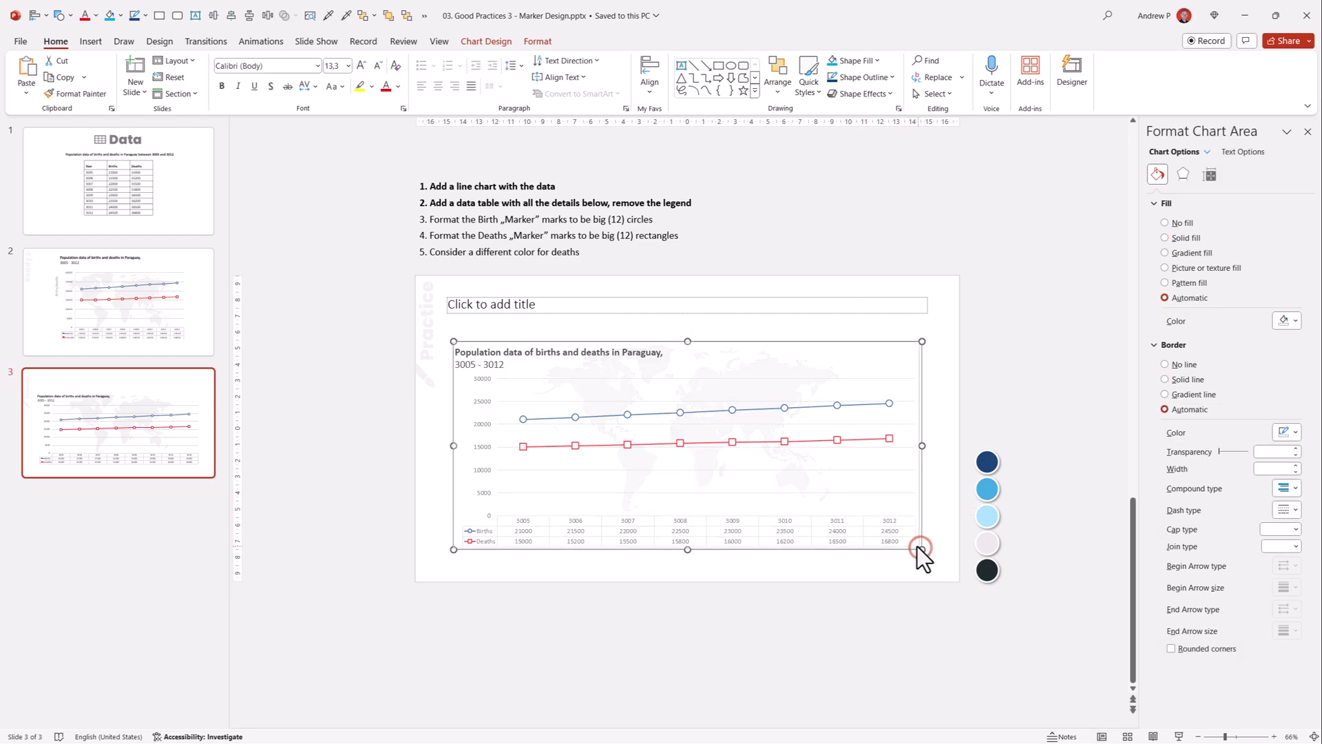
left_click_drag(920, 548, 825, 527)
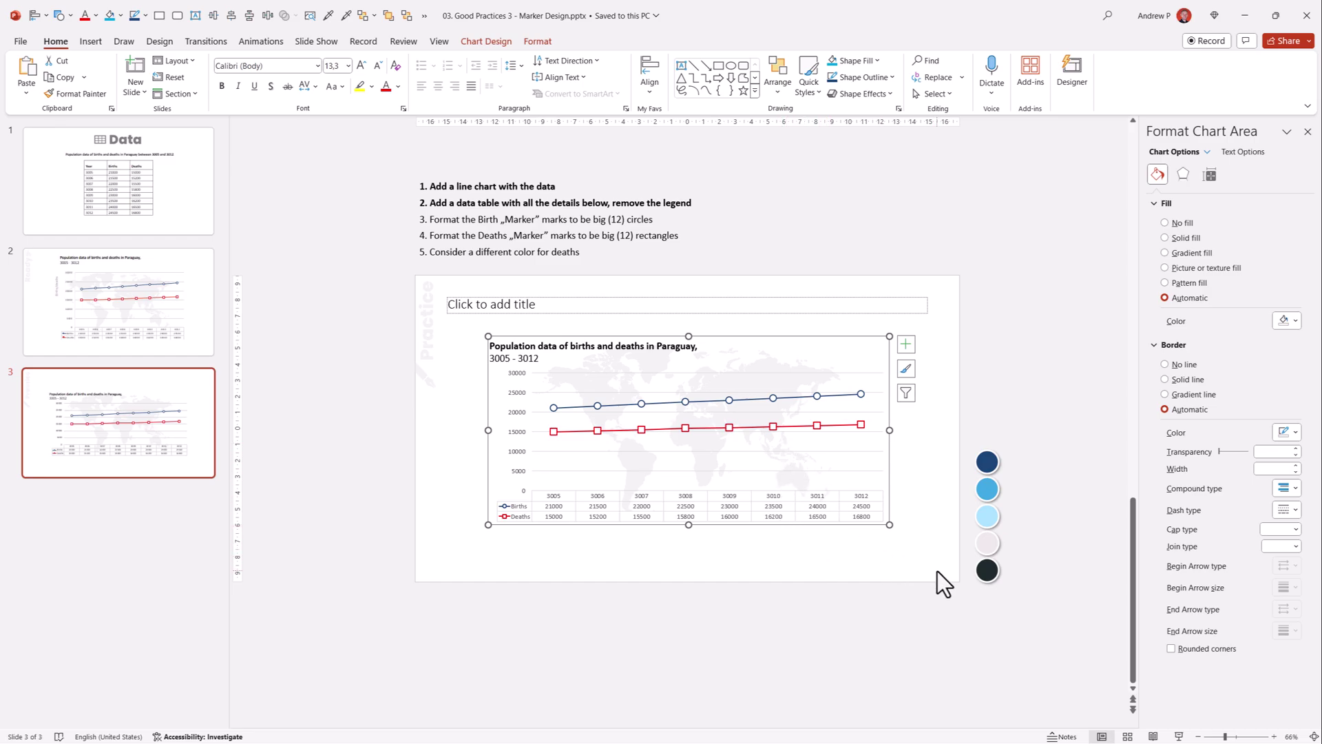
Bold the instruction lines in the instructions text box with Ctrl+B.
left_click_drag(938, 571, 429, 316)
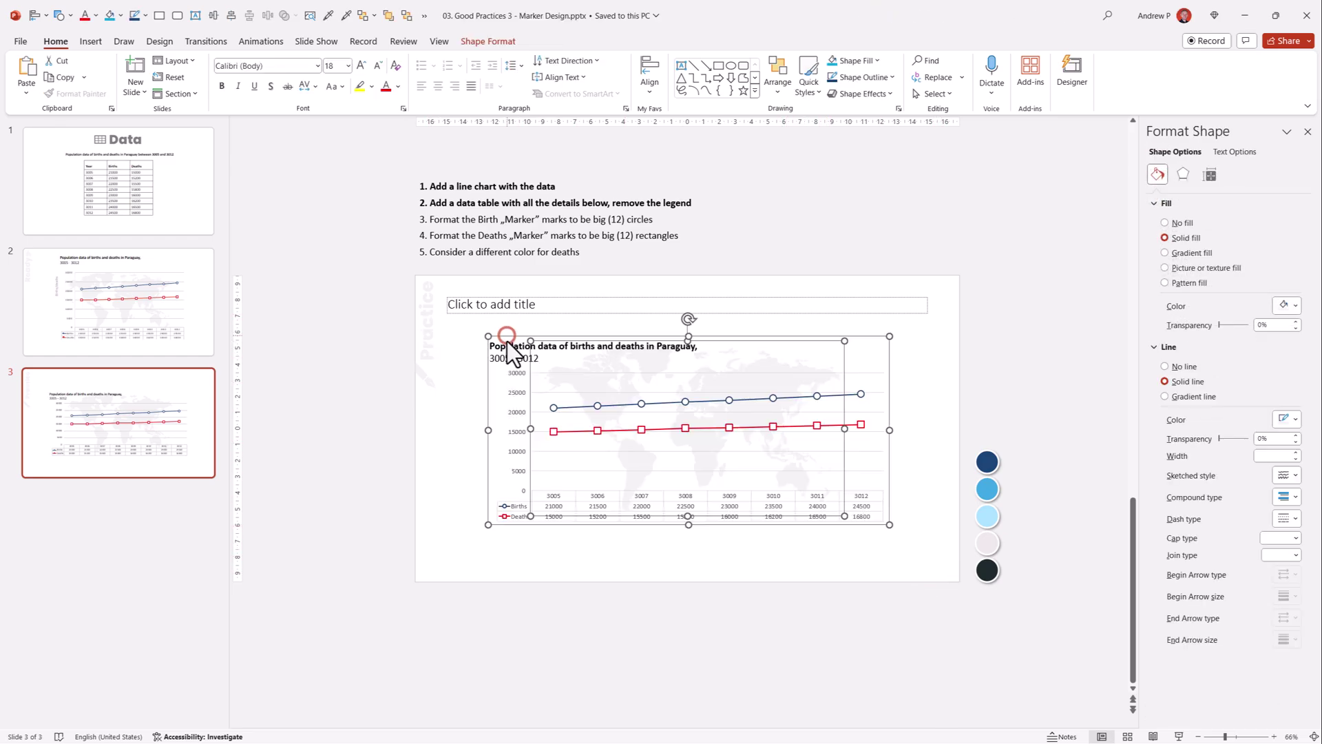
left_click(507, 337)
left_click(708, 609)
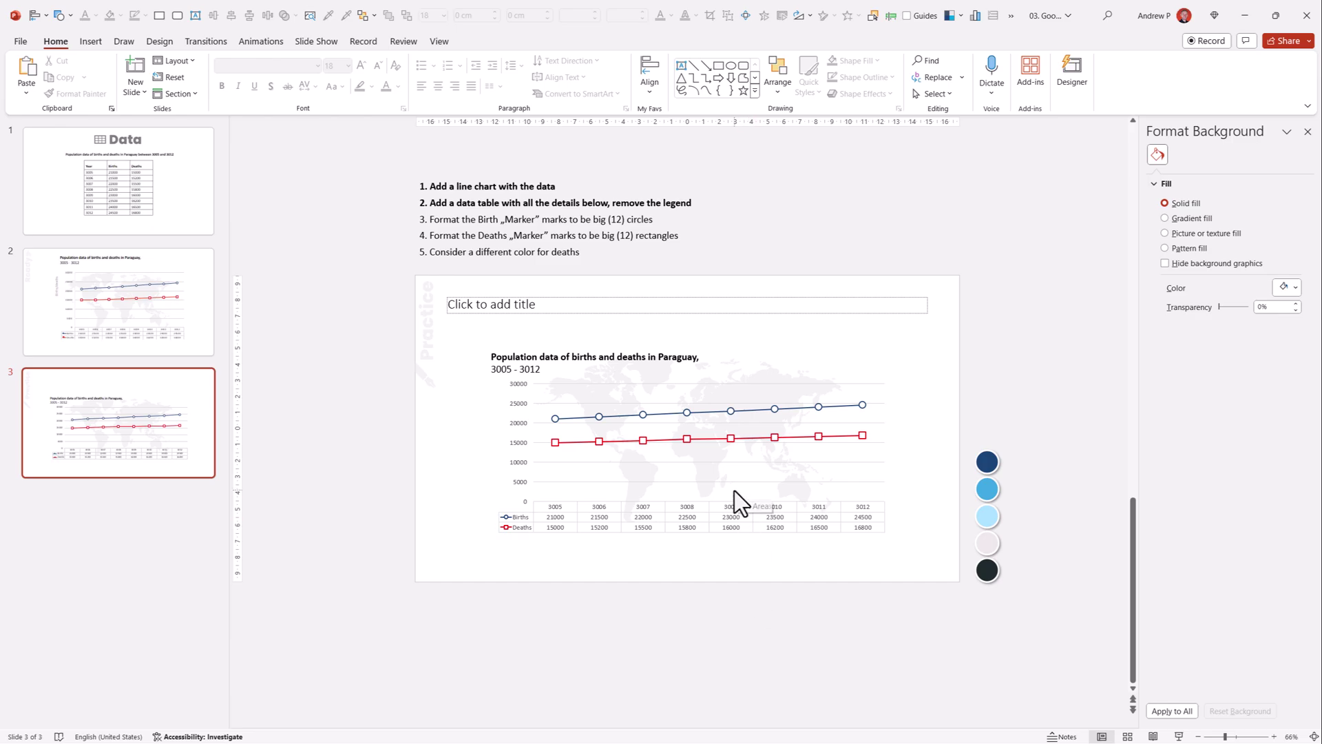
left_click_drag(762, 245, 339, 201)
key("ctrl+b")
left_click(565, 249)
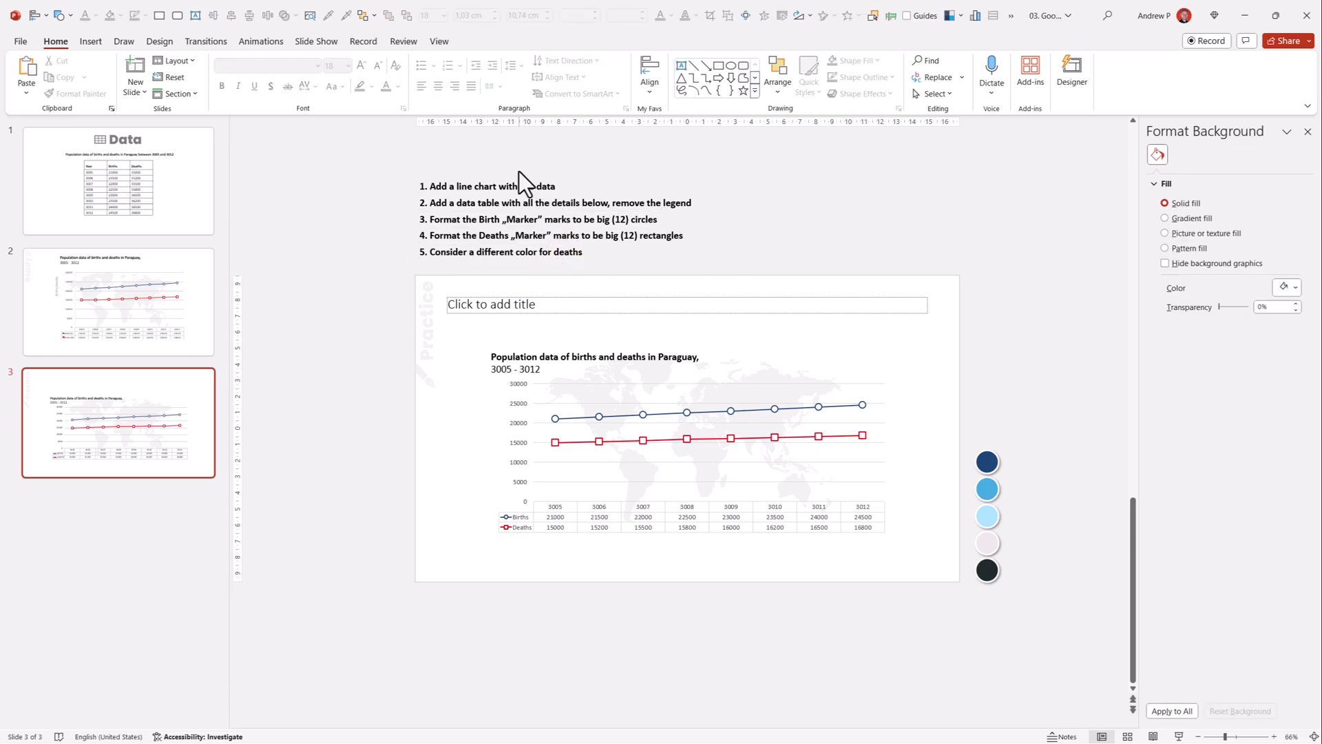